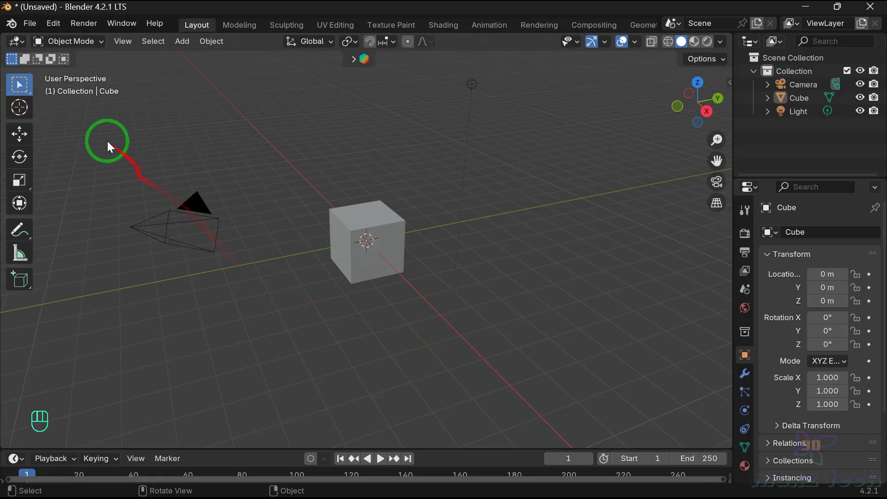
Step: Delete the default camera, cube and light from the scene
drag(107, 141, 681, 399)
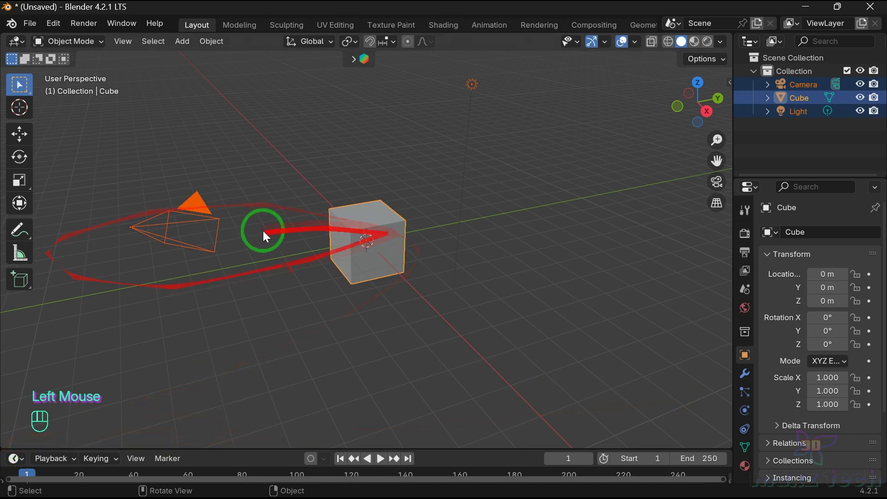
key(Delete)
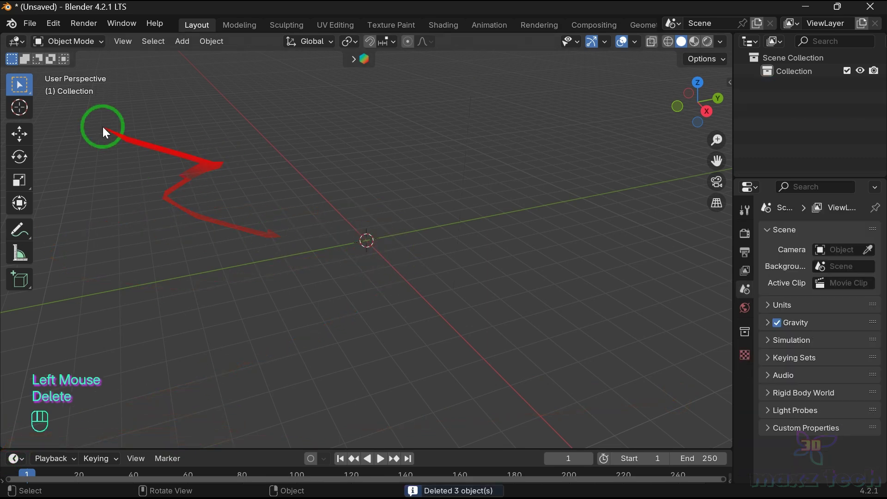
Step: Search the add-on preferences for "arch" and check the Archimesh add-on's enabled state and details
click(54, 24)
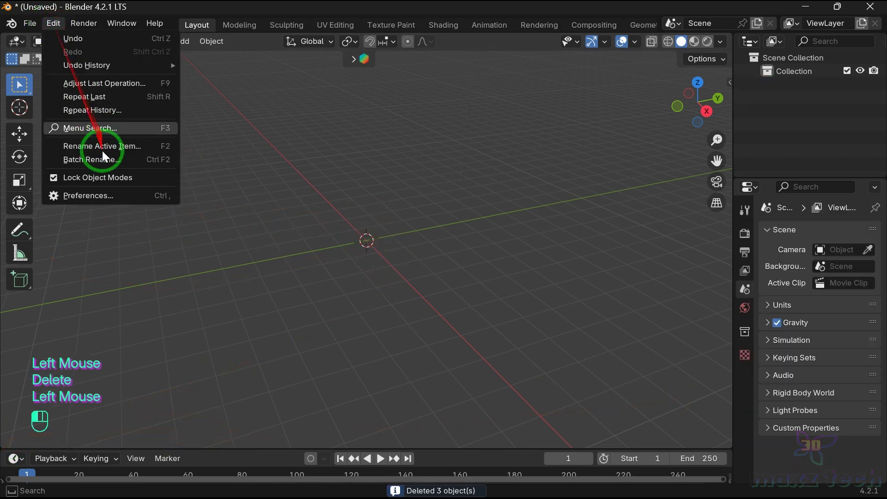
click(97, 193)
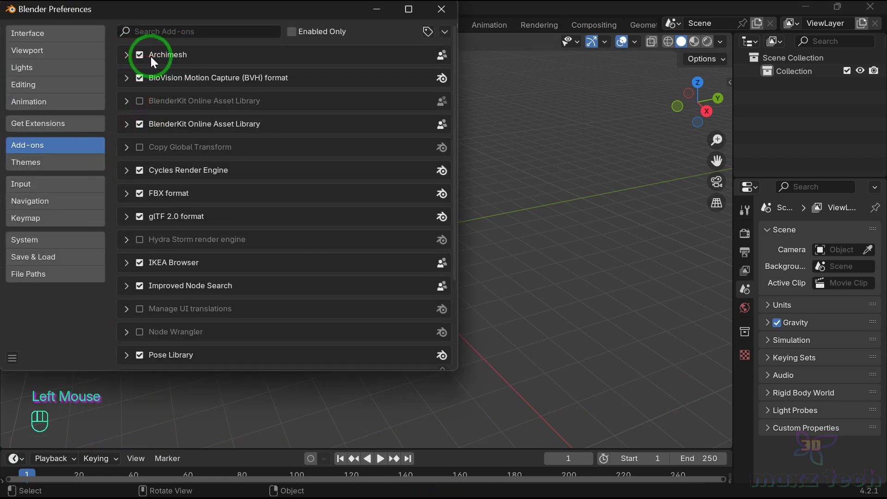
click(138, 55)
click(138, 55)
click(152, 34)
text(arch)
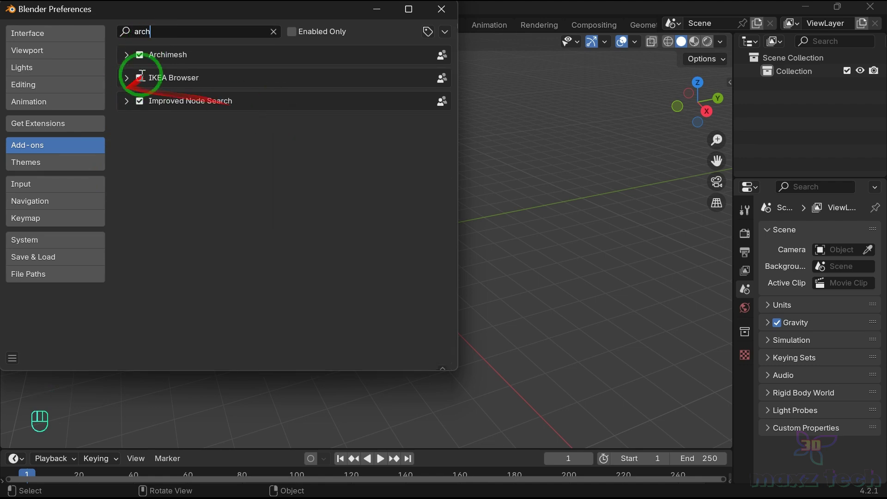
click(126, 55)
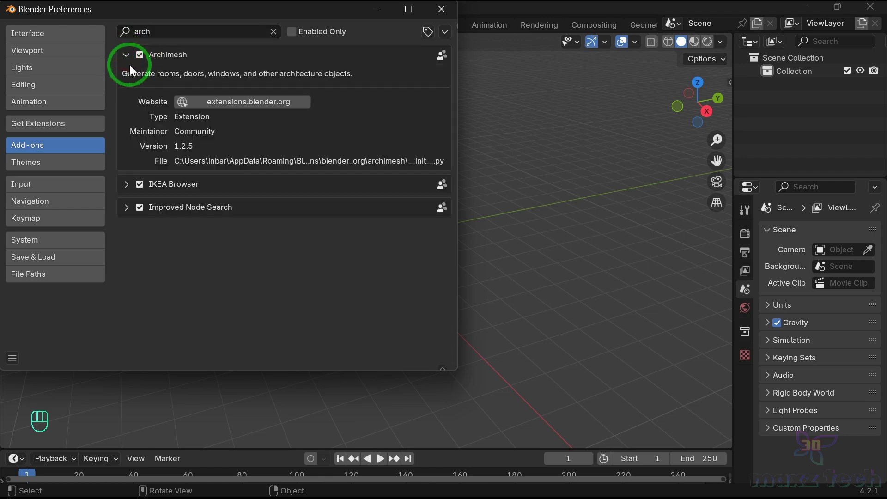
click(126, 55)
click(442, 9)
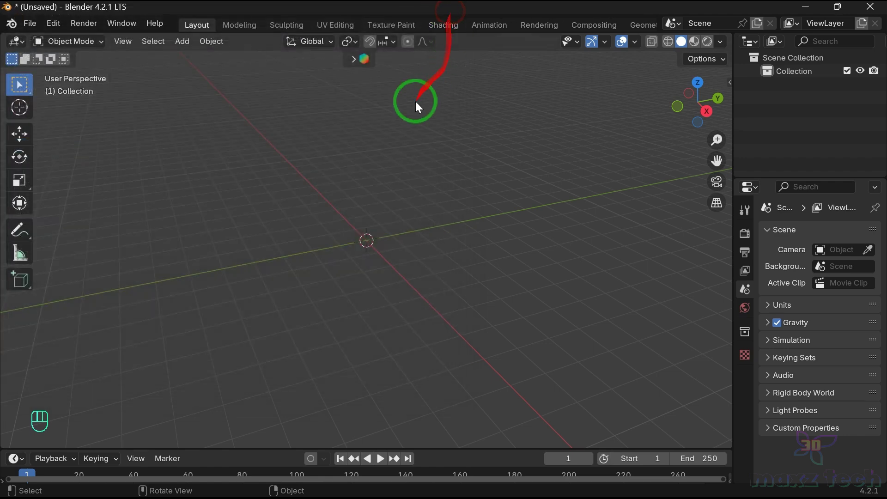
Step: Add an Archimesh door mesh at the world origin
key(shift+a)
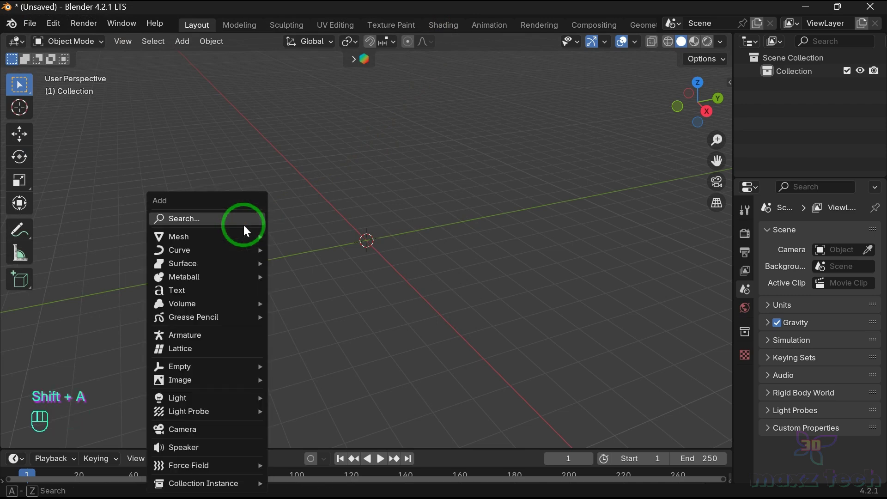
mouse_move(243, 237)
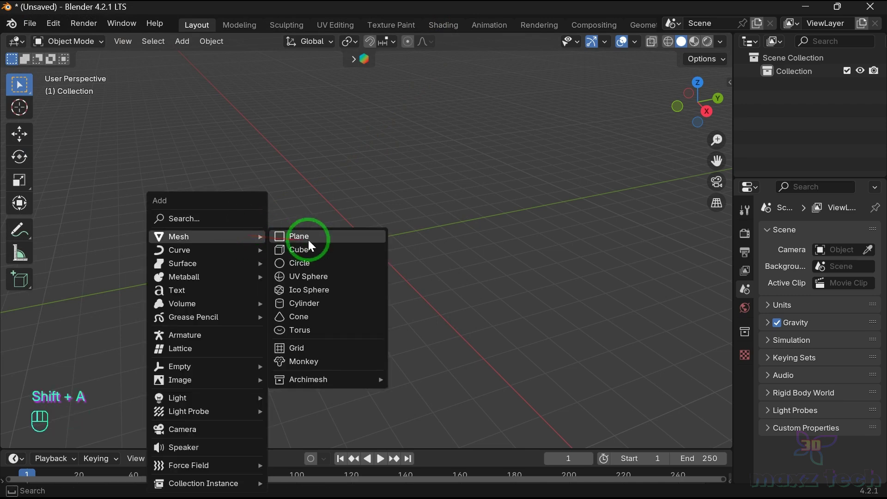
mouse_move(312, 384)
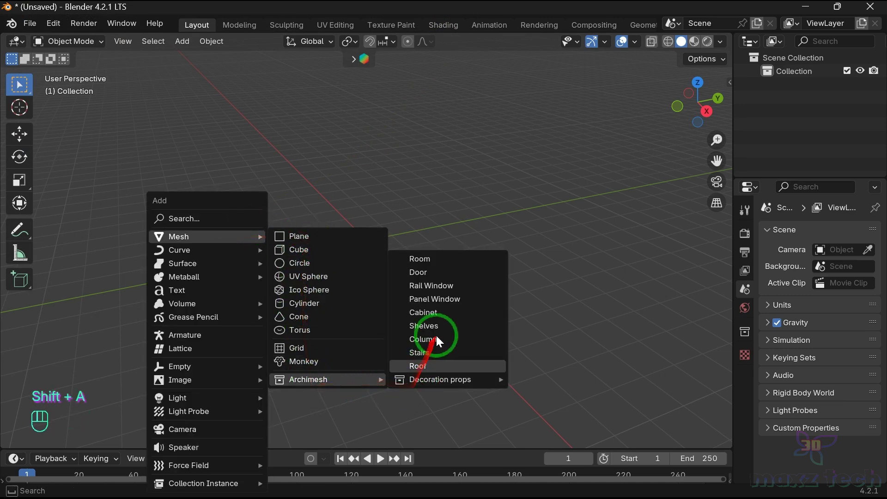
click(420, 272)
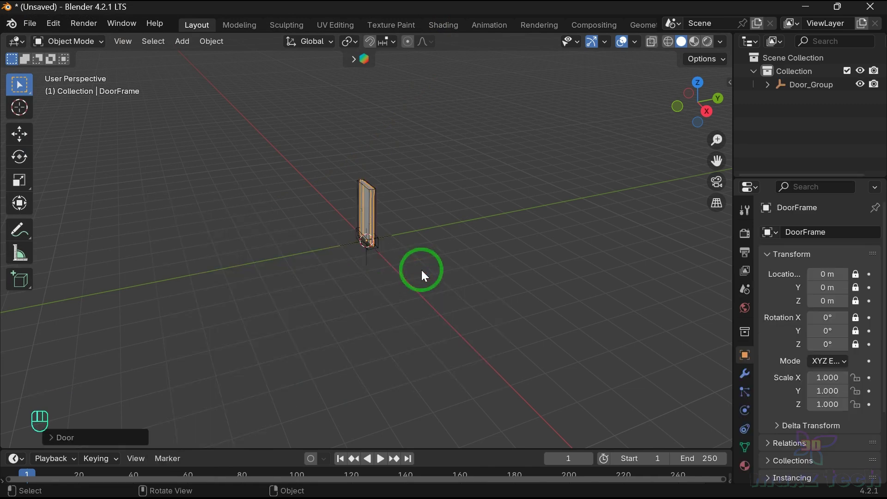
Step: Select all parts of the door group and scale them up uniformly to several times their size
drag(675, 112, 78, 85)
drag(312, 141, 444, 283)
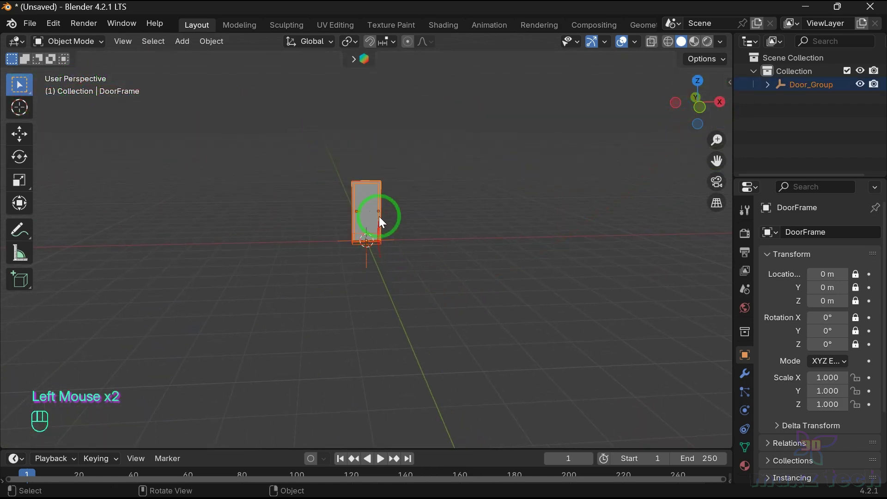
key(s)
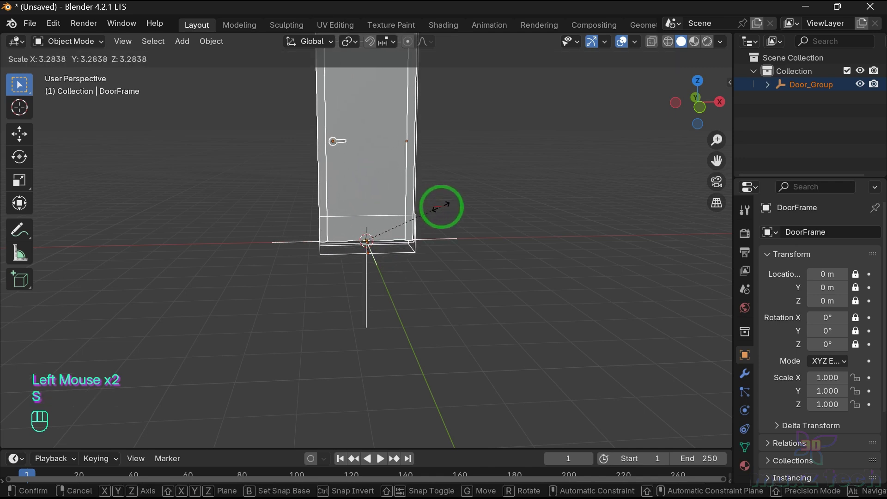
click(465, 215)
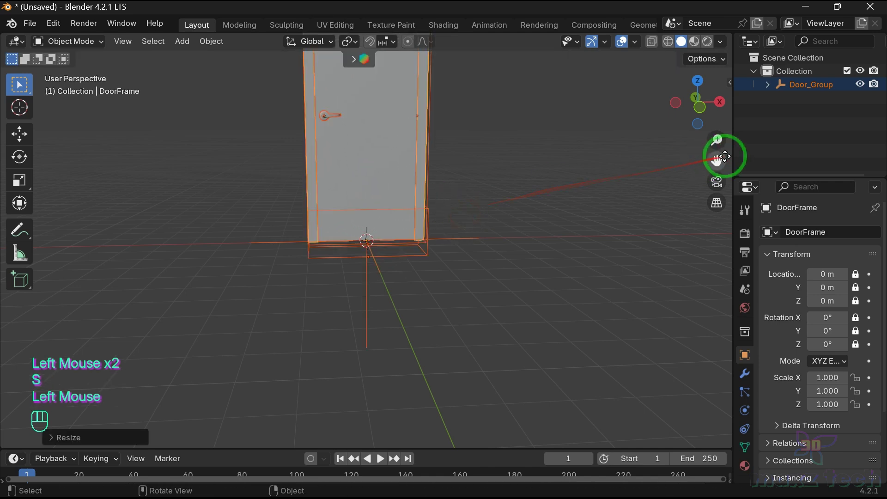
drag(716, 160, 708, 259)
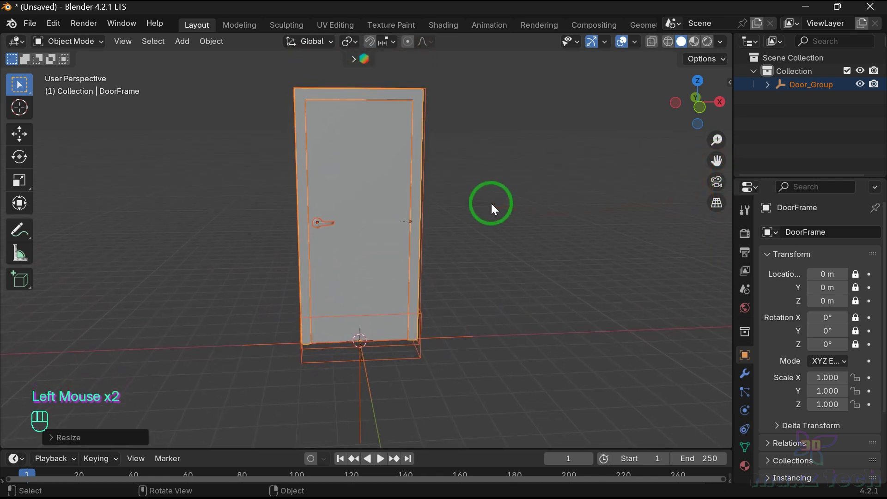
Step: Try out the back door handle's movement by rotating it about -6.6° around its Y axis
click(491, 204)
click(326, 224)
click(326, 224)
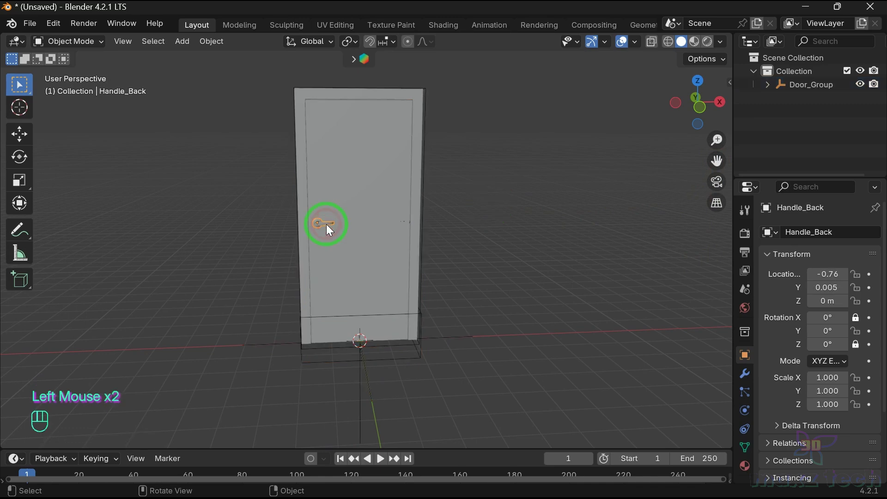
key(r)
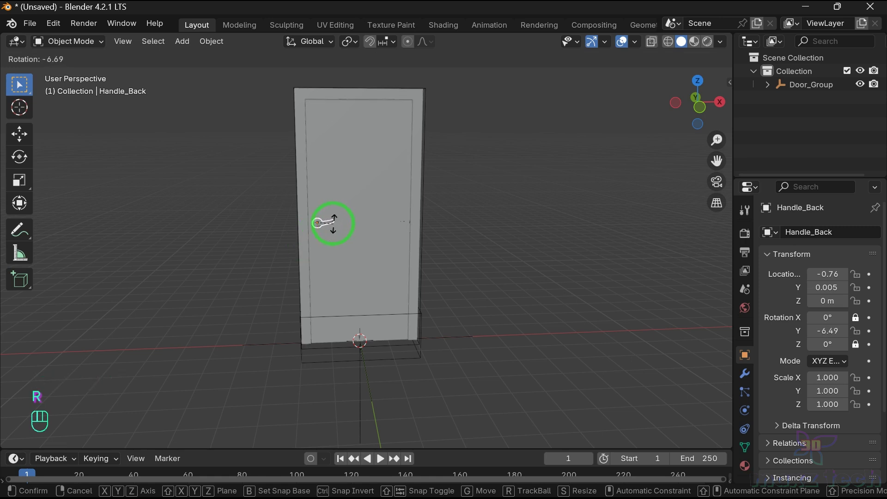
click(334, 225)
Step: Test the door leaf's opening swing by rotating it about the global Z axis, and undo that rotation
click(346, 196)
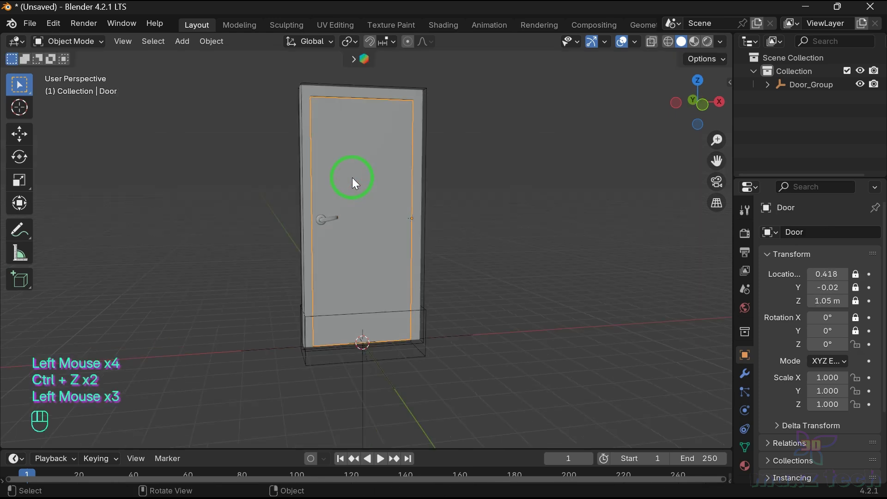
key(r)
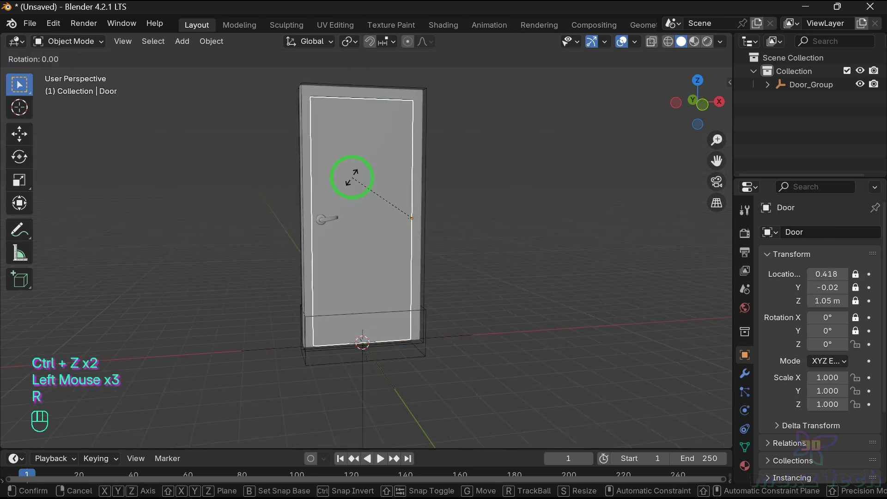
key(z)
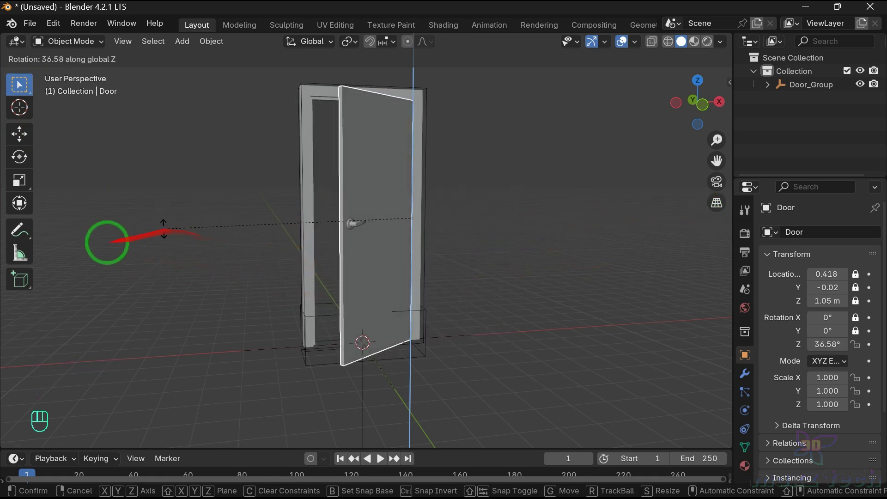
click(57, 249)
key(ctrl+z)
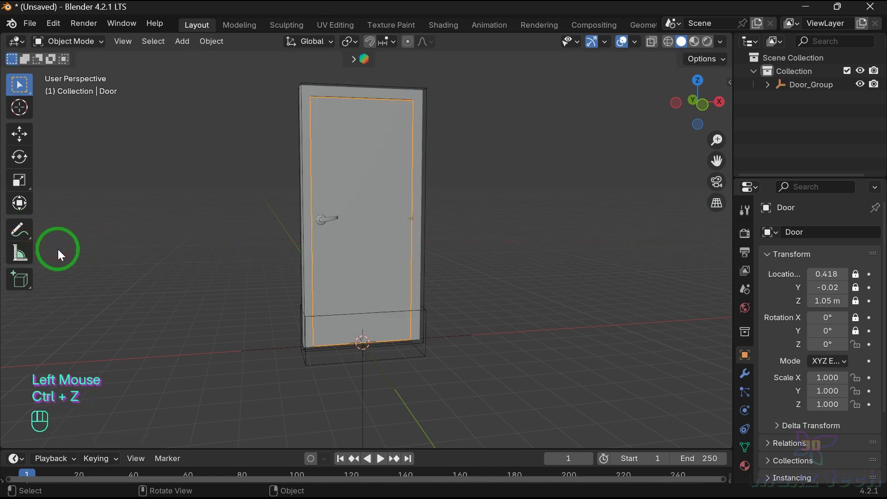
Step: Add a cube-shaped empty at the world origin, beneath the door
drag(724, 101, 703, 113)
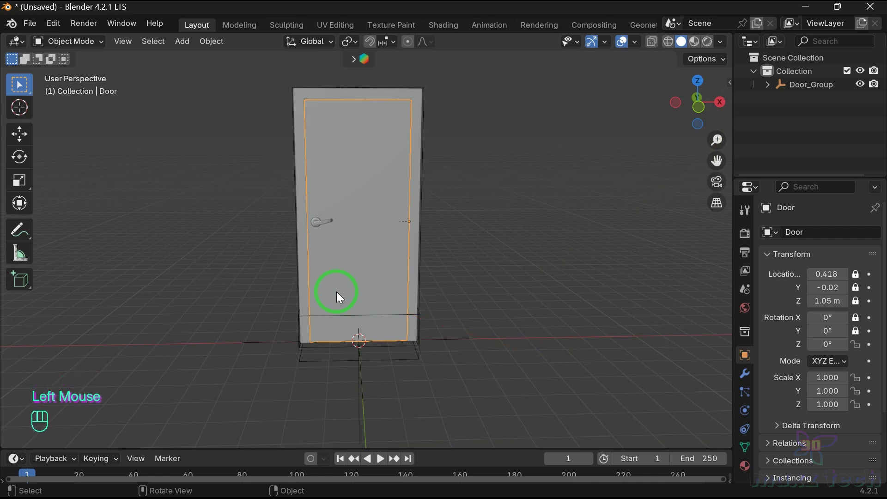
key(n)
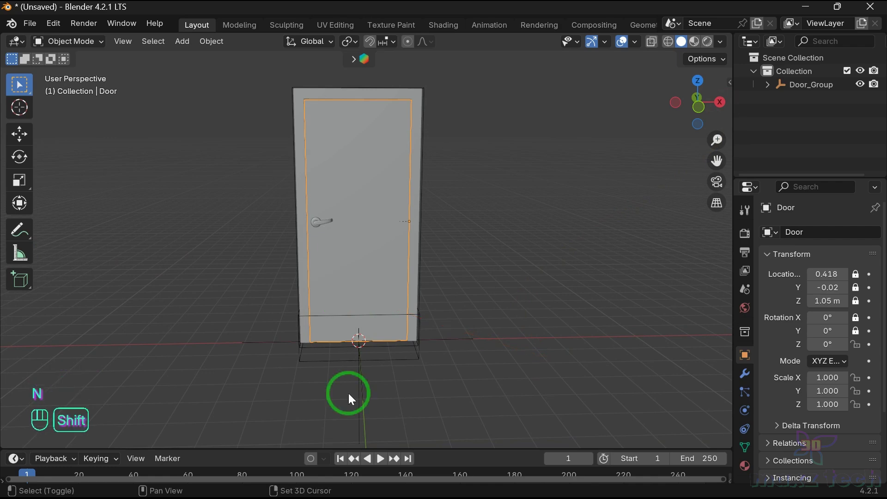
key(shift+a)
mouse_move(331, 370)
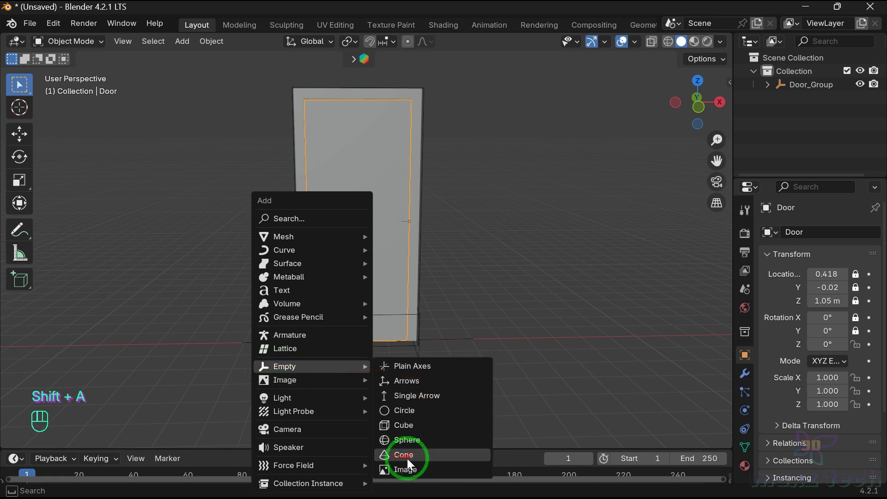
click(416, 424)
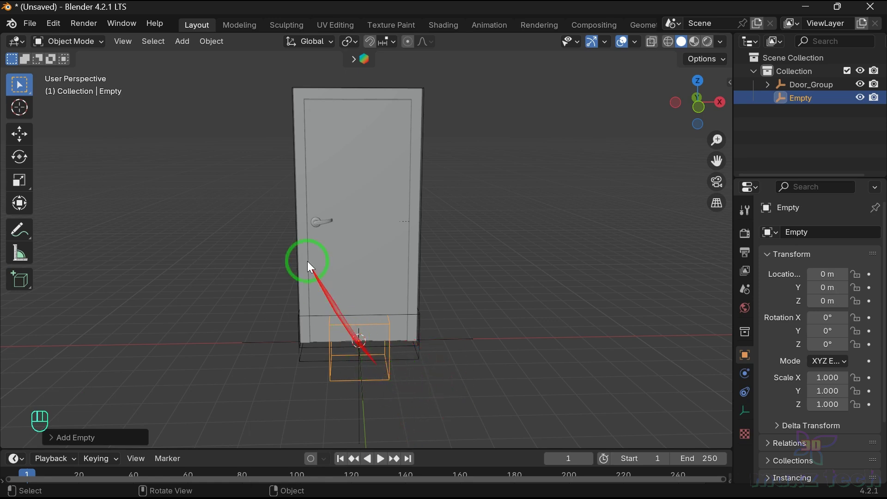
Step: Add a driver to the Y rotation of the back door handle
click(321, 224)
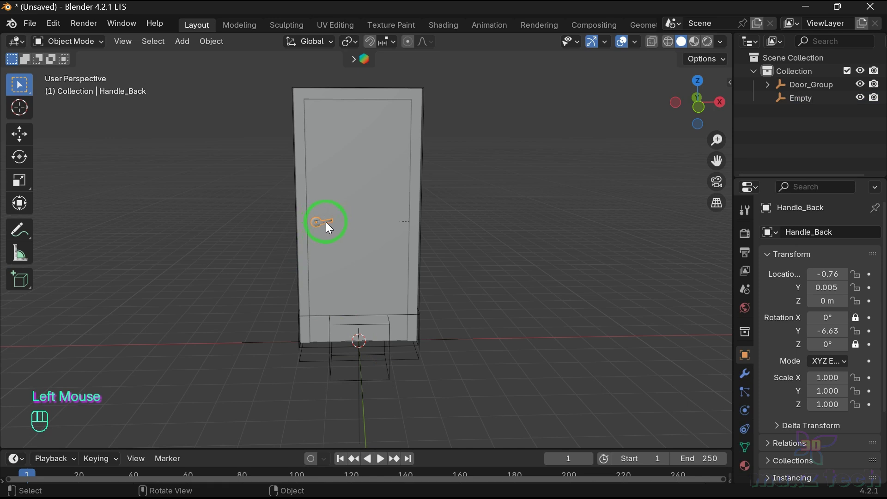
key(n)
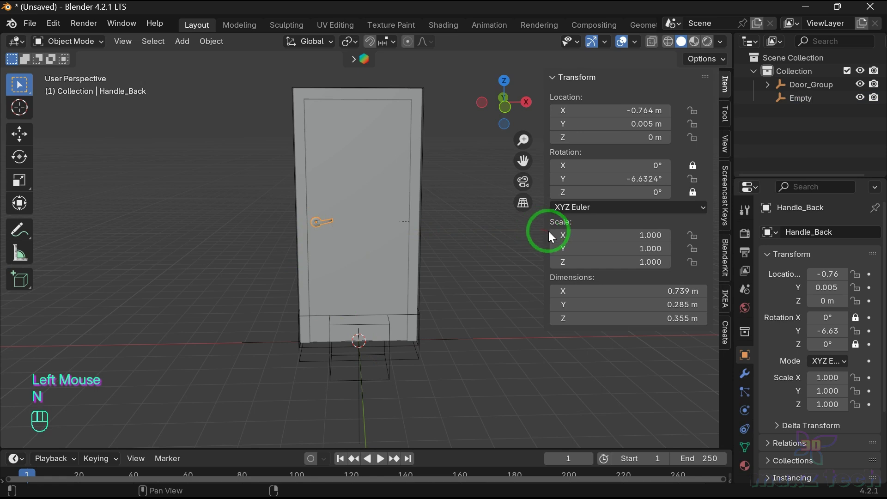
right_click(572, 178)
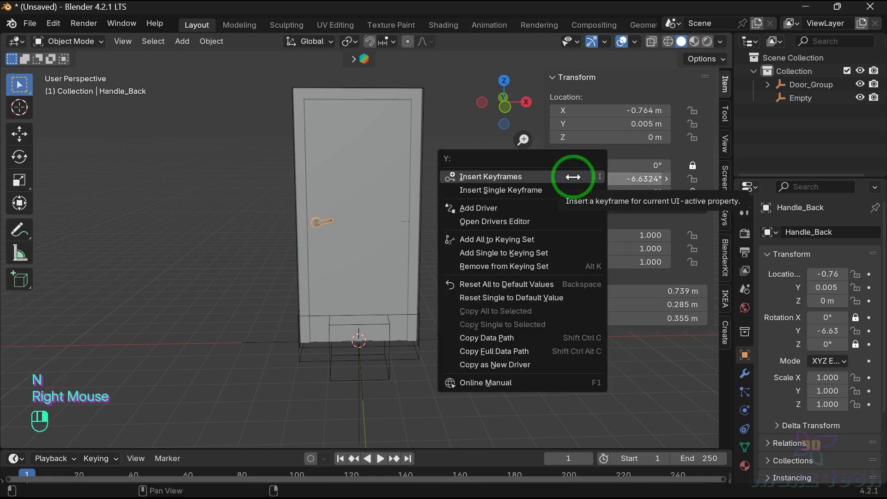
click(487, 208)
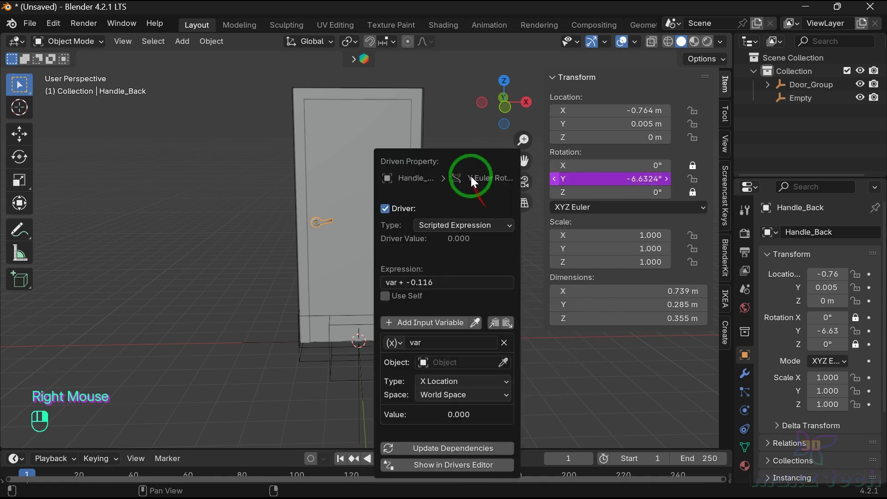
drag(468, 154, 694, 74)
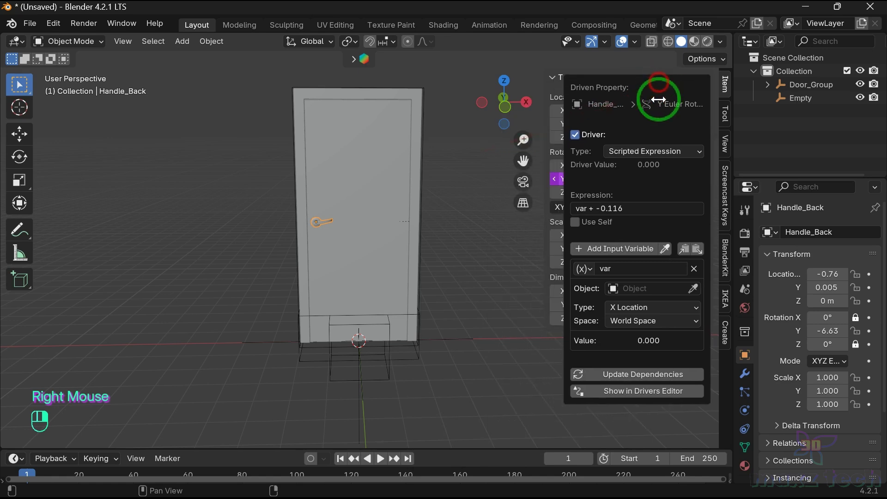
Step: Set the scripted expression of the handle's Y rotation driver to -var
click(645, 207)
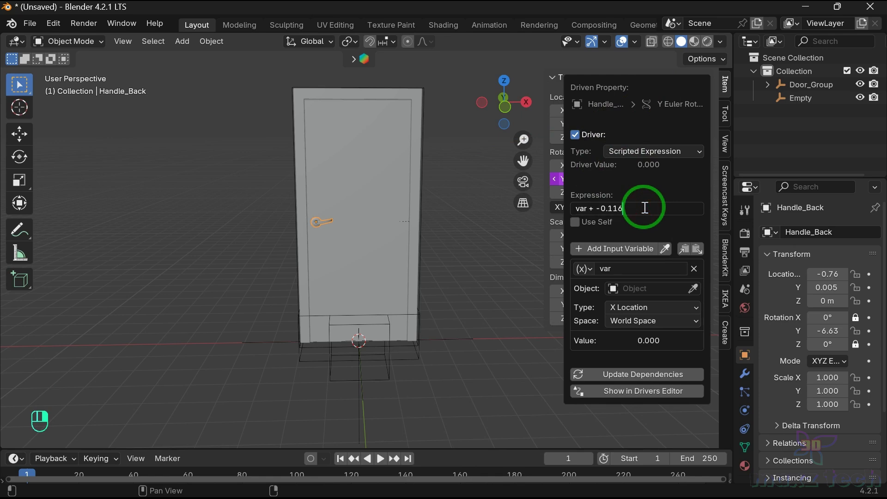
key(BackSpace)
key(BackSpace)
key(BackSpace)
key(BackSpace)
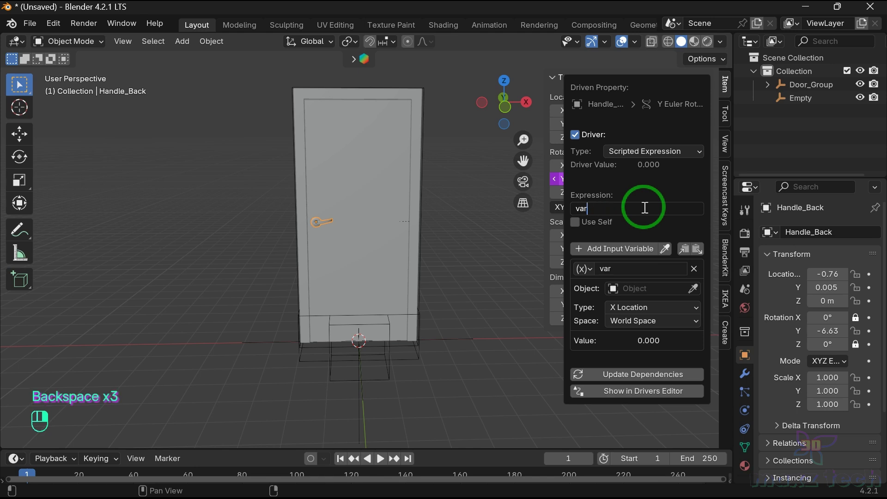
click(577, 208)
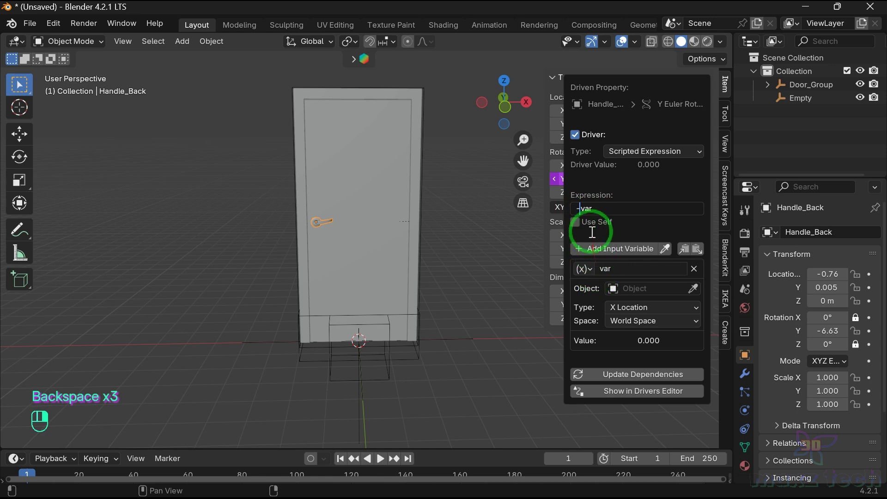
drag(596, 207, 549, 203)
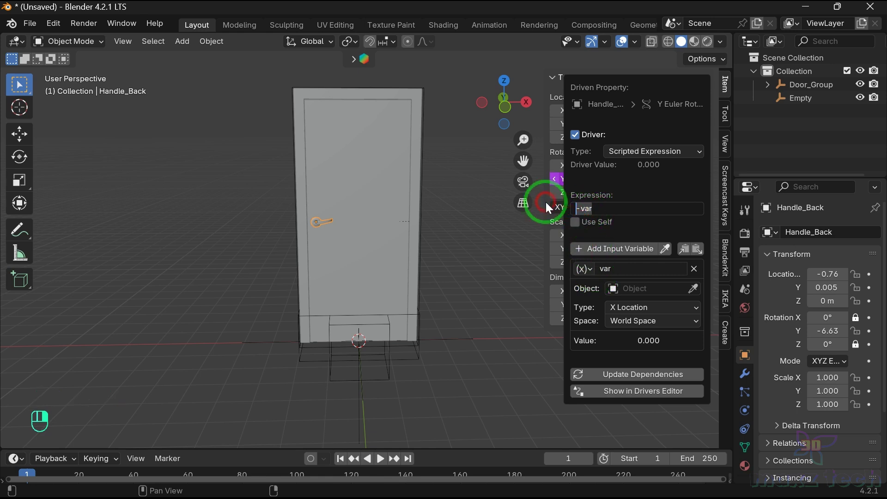
click(639, 308)
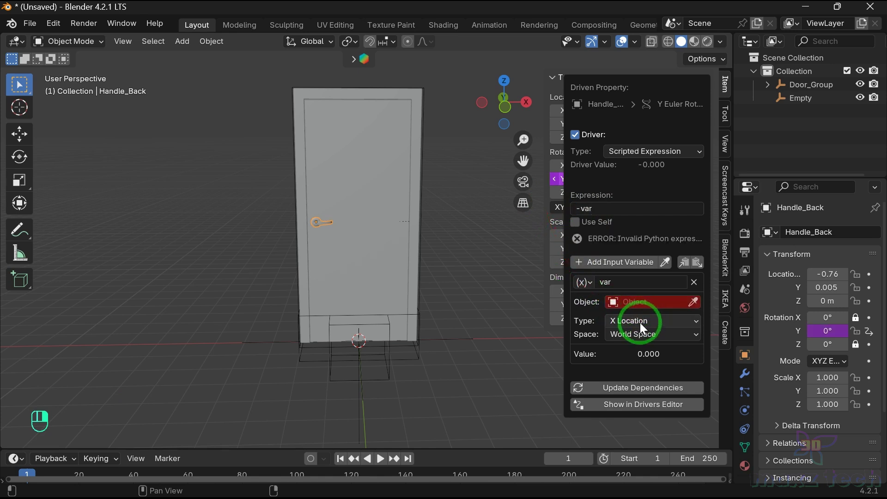
Step: Make the back handle's driver variable read the Z Location of the Empty object
click(641, 303)
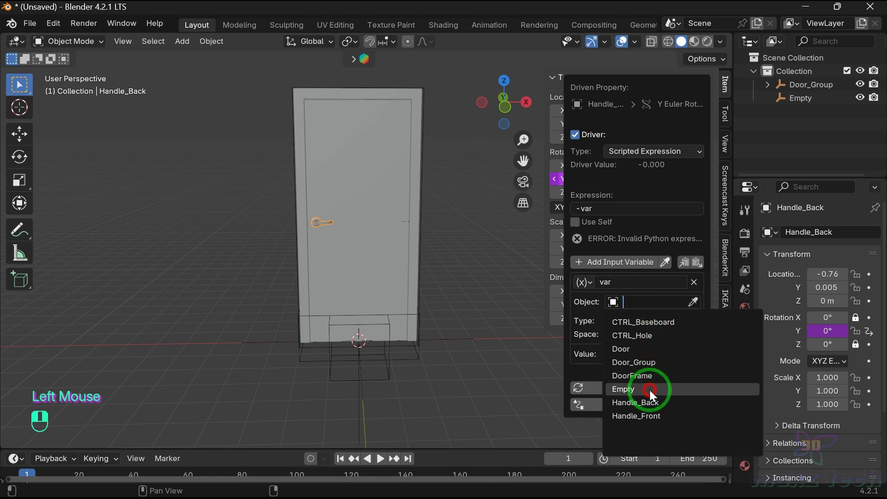
click(651, 390)
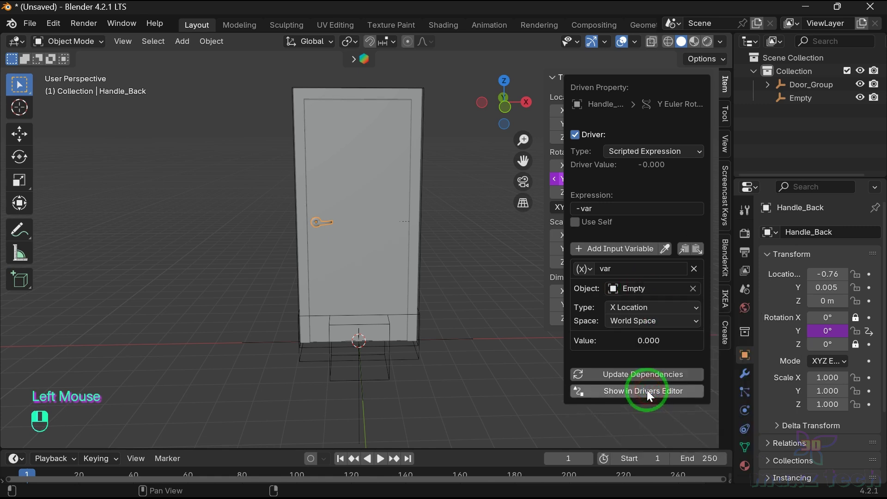
click(640, 309)
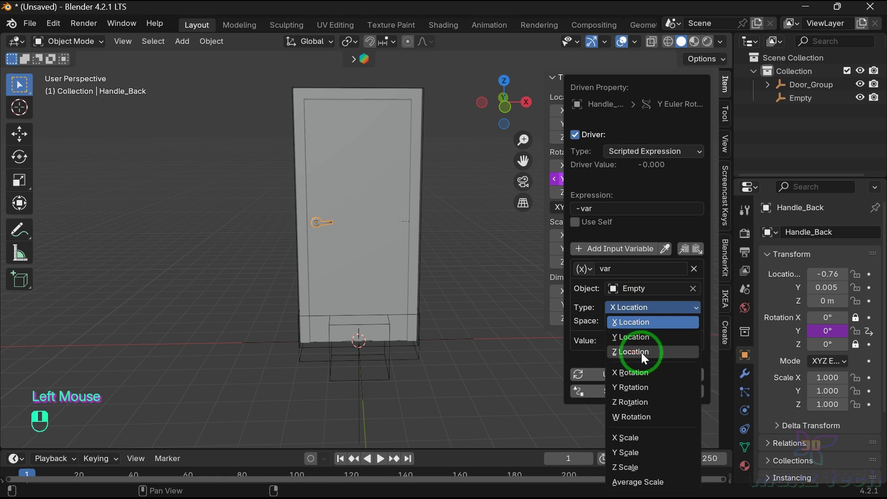
click(622, 354)
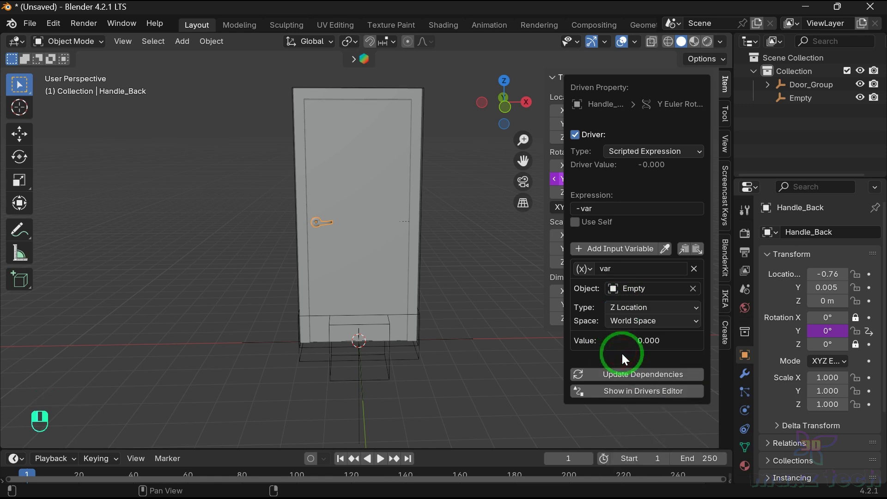
click(598, 416)
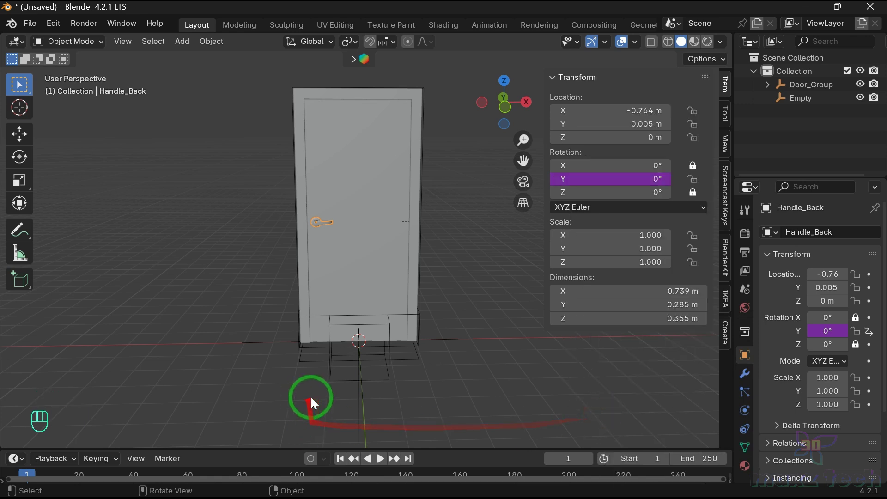
Step: Test the handle's driver by moving the empty along the global Z axis to about 0.09 m
click(375, 379)
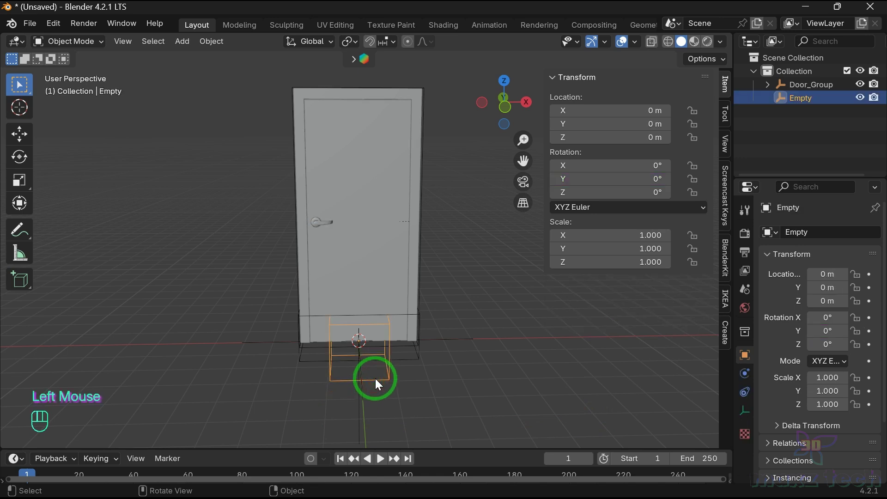
key(g)
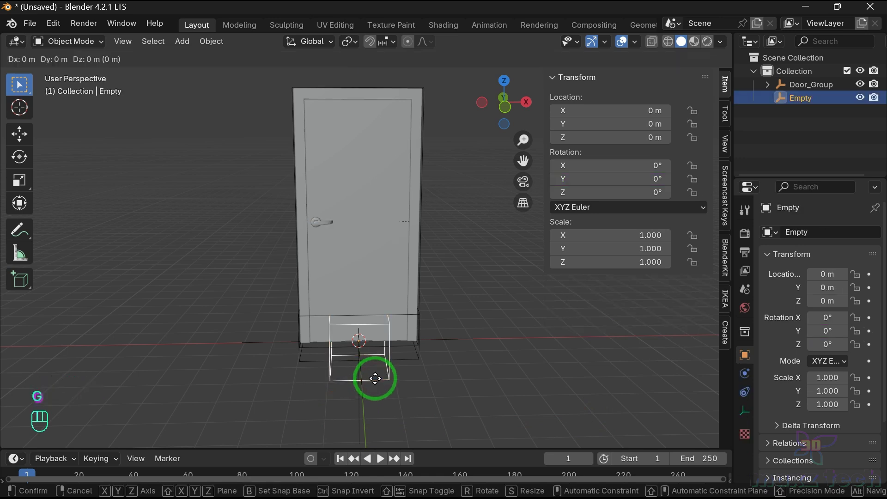
key(z)
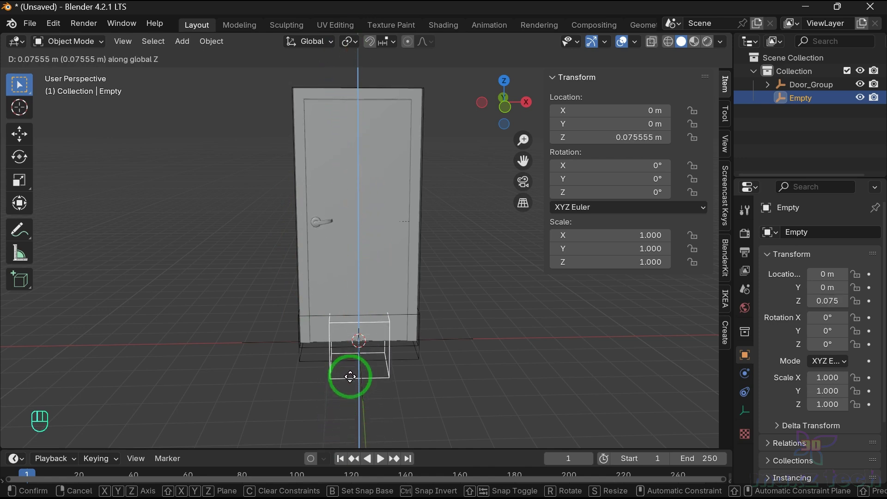
click(351, 377)
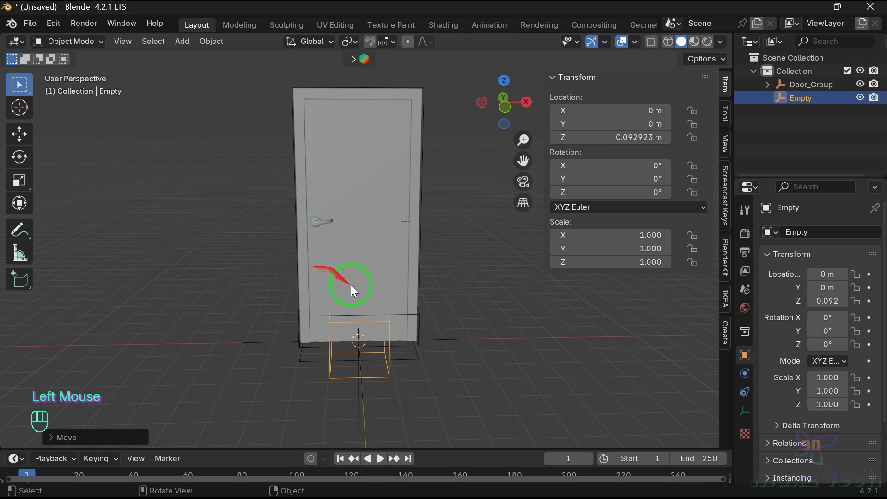
Step: Add a Limit Location constraint to the cube-shaped empty
click(444, 409)
click(384, 378)
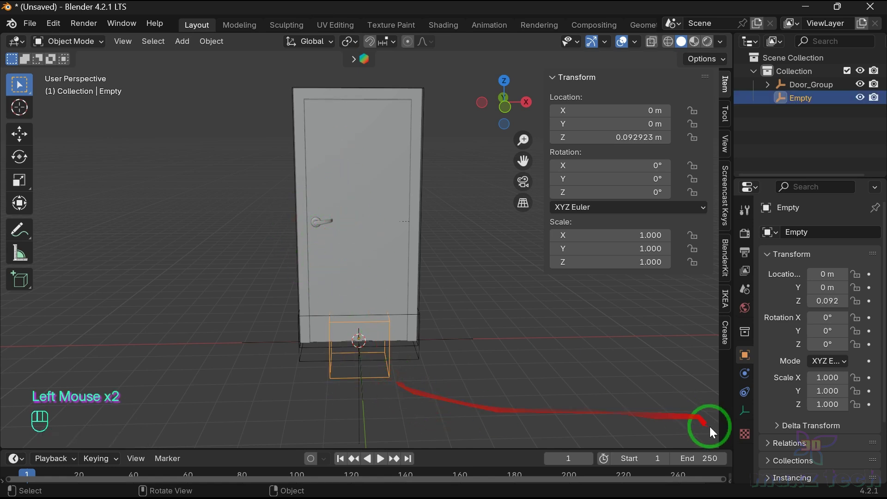
click(744, 394)
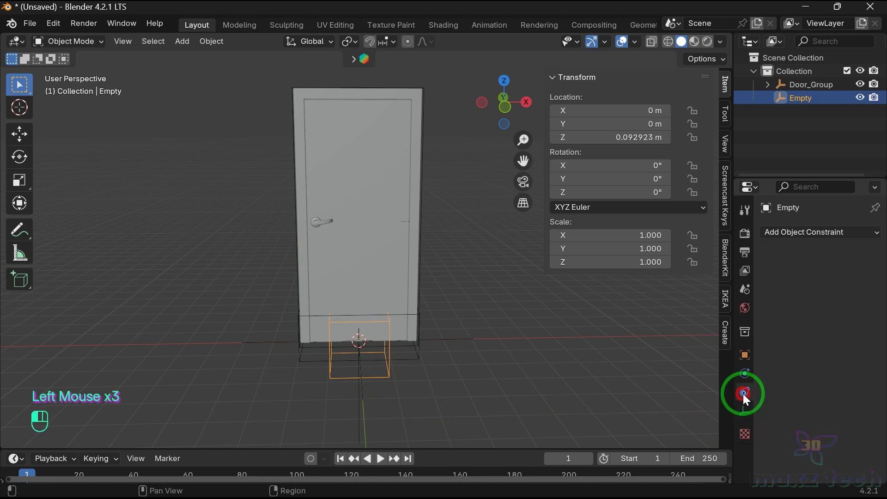
click(800, 232)
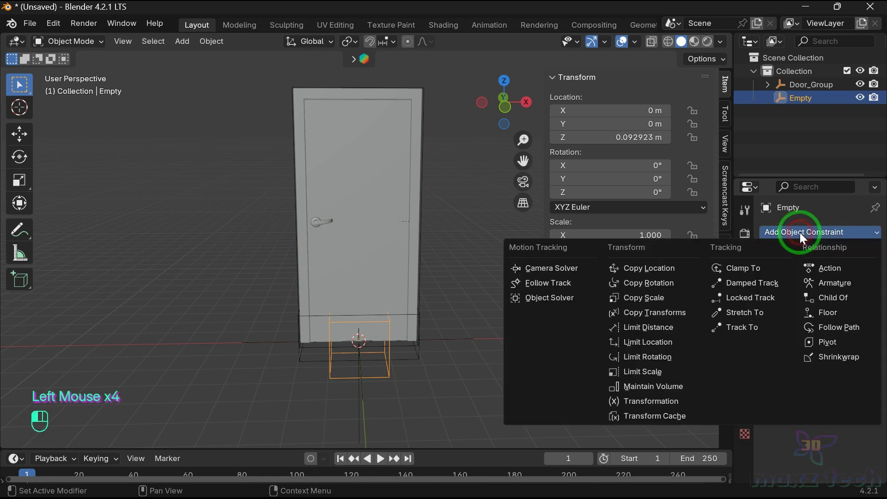
click(656, 340)
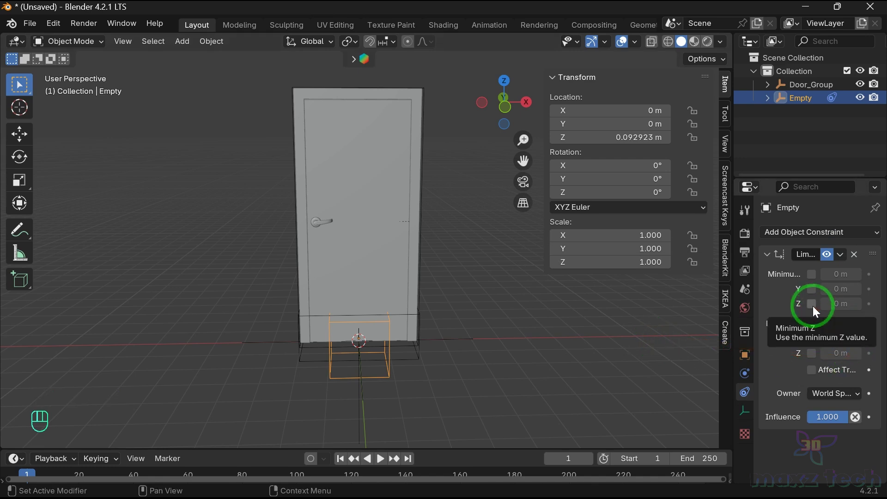
Step: Enable the constraint's minimum and maximum Z limits and set the minimum Z to -1 m
click(814, 356)
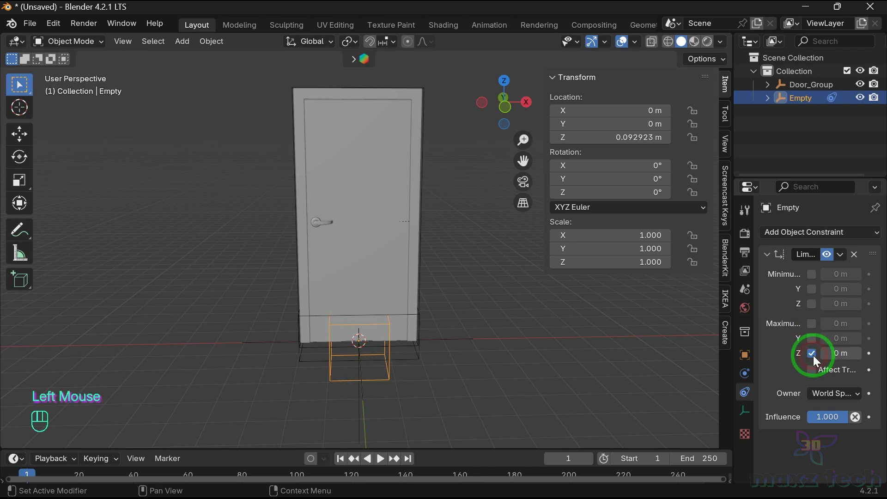
click(812, 304)
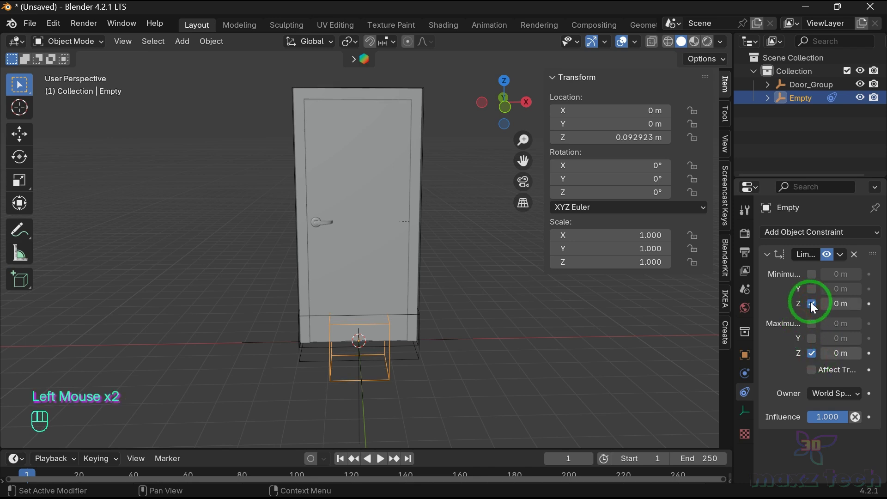
click(830, 303)
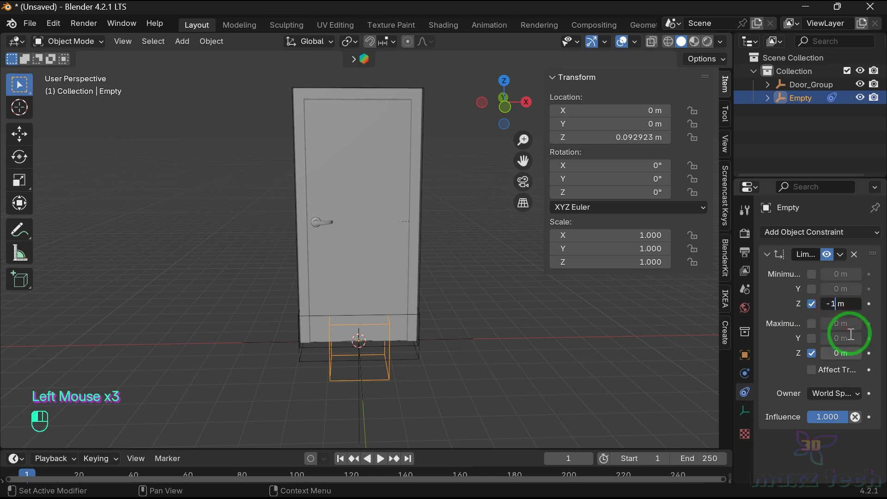
click(687, 346)
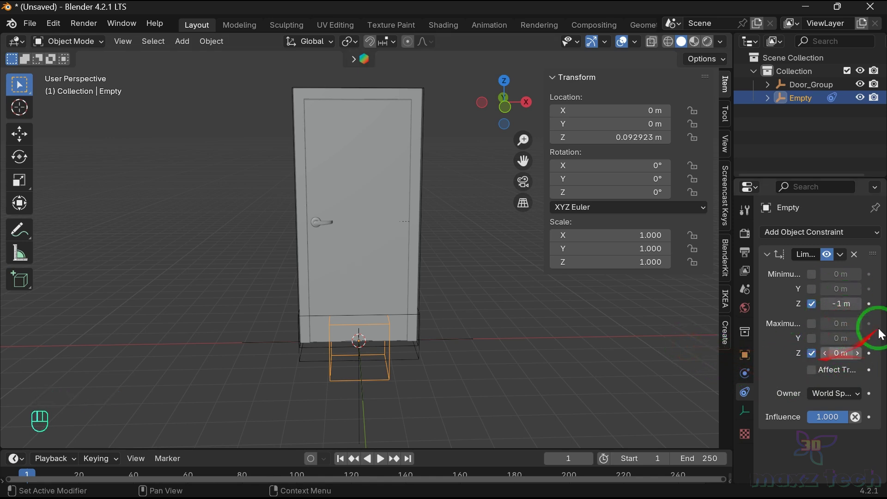
Step: Test the limited handle movement by moving the empty down and up along global Z, ending at about 1.6 m
click(378, 372)
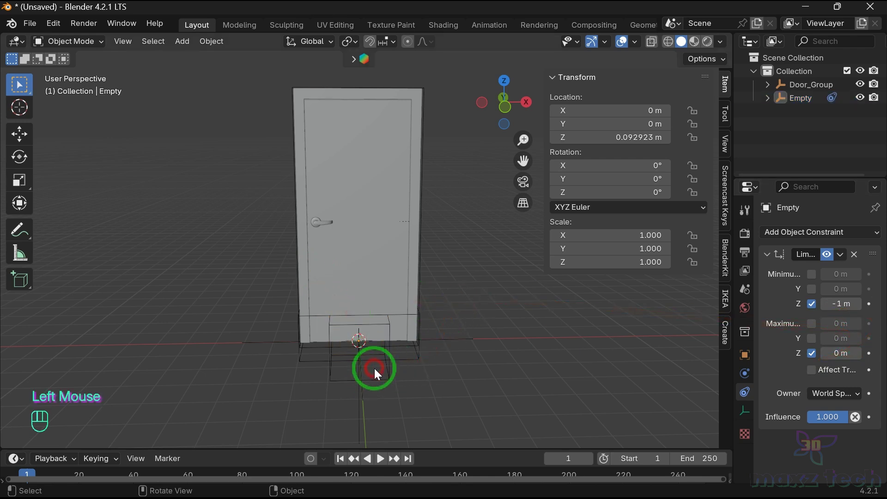
click(378, 376)
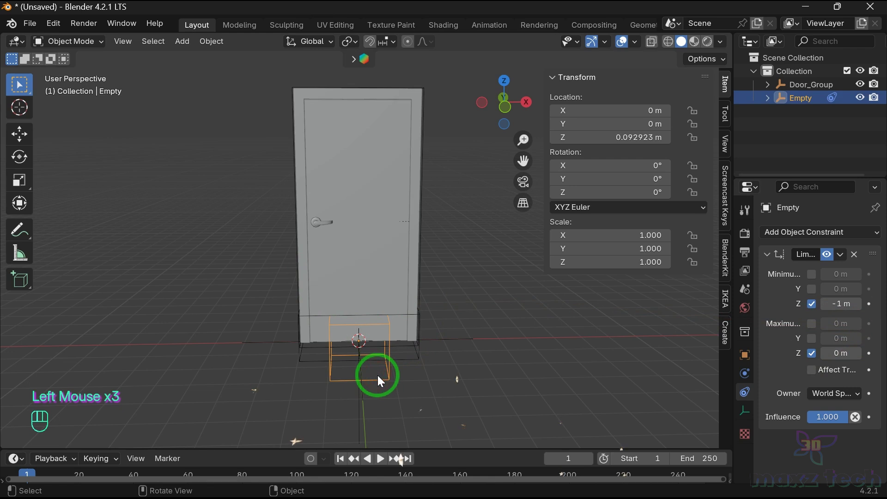
key(g)
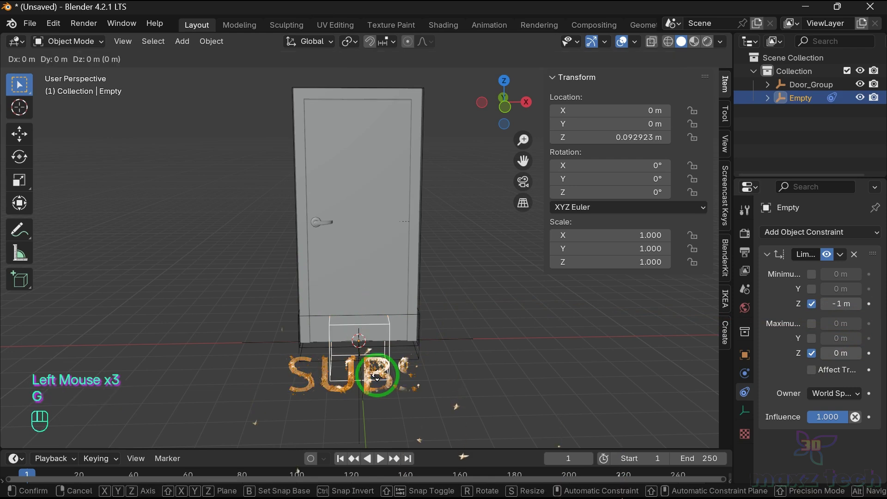
key(z)
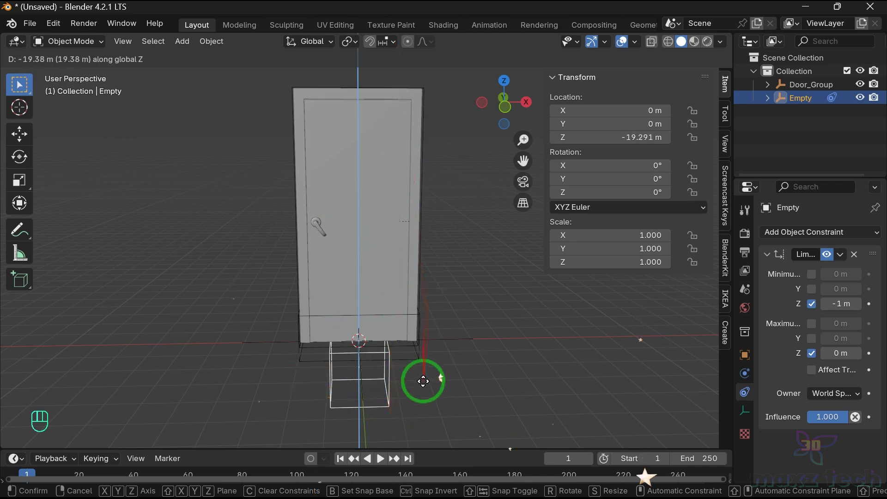
click(374, 335)
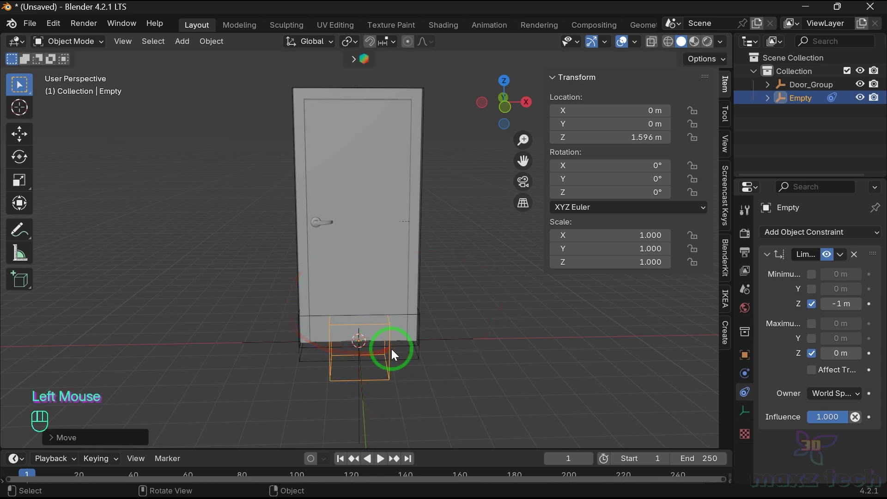
Step: Add a driver to the Z rotation of the door leaf
double_click(359, 222)
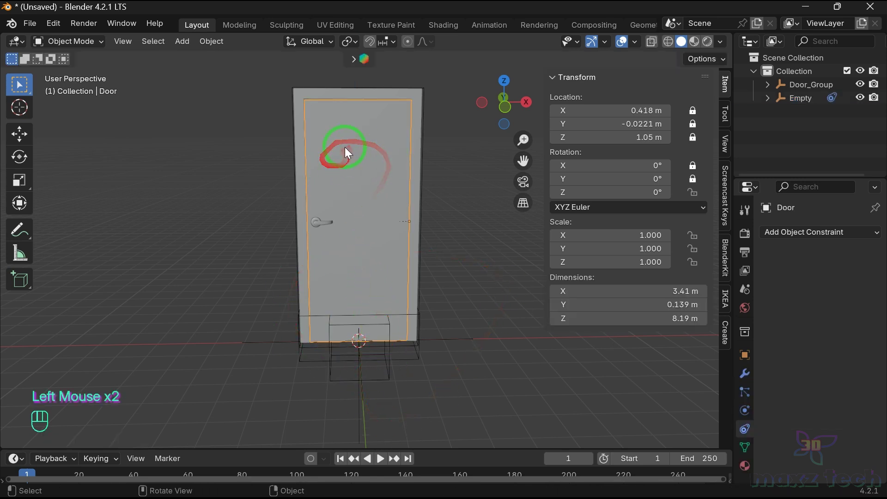
right_click(575, 191)
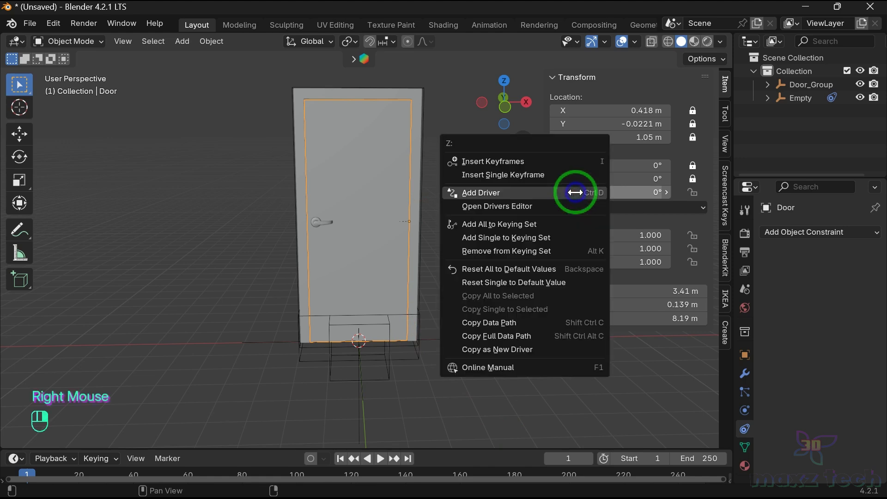
click(475, 193)
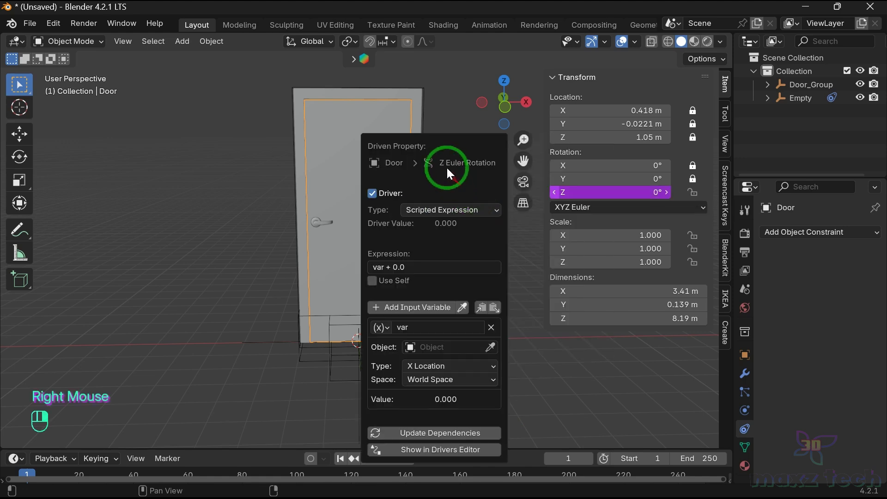
drag(446, 142, 623, 92)
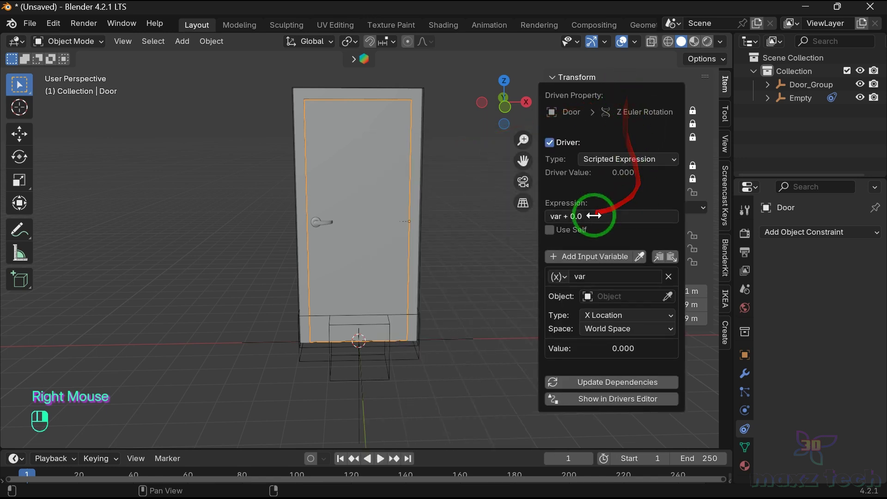
Step: Set the scripted expression of the door leaf's Z rotation driver to -var
click(591, 216)
click(591, 217)
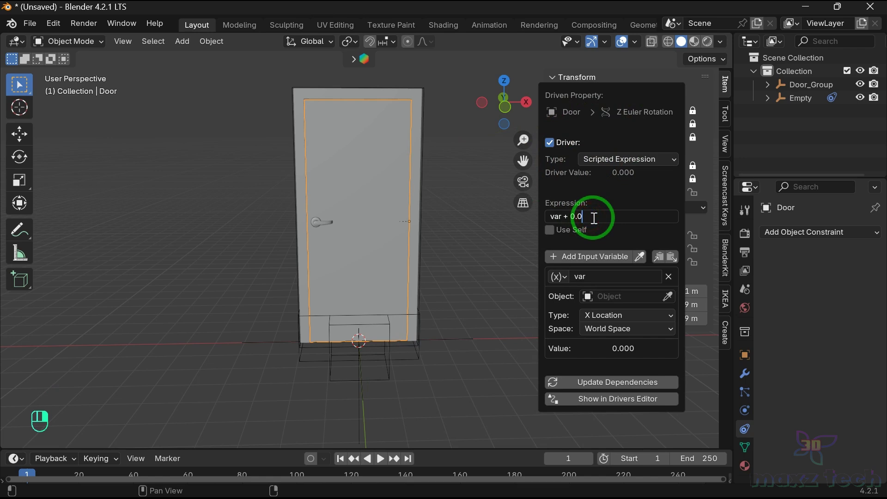
key(BackSpace)
key(BackSpace)
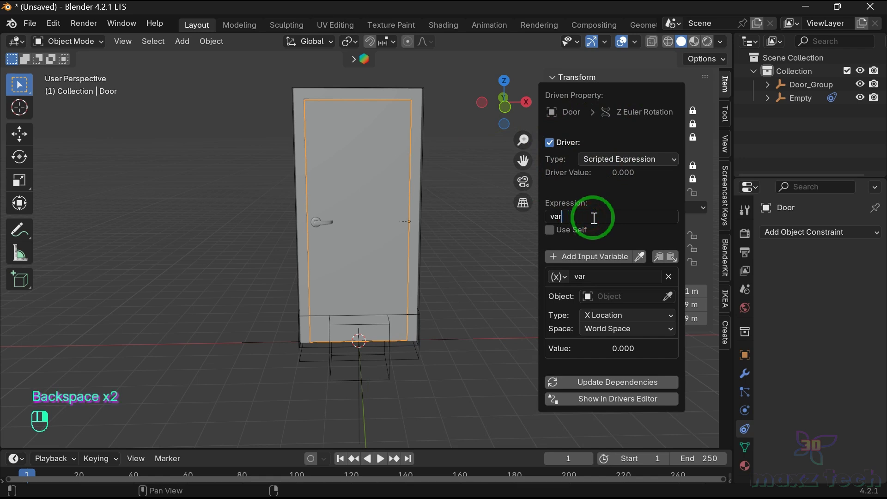
key(Left)
key(Left)
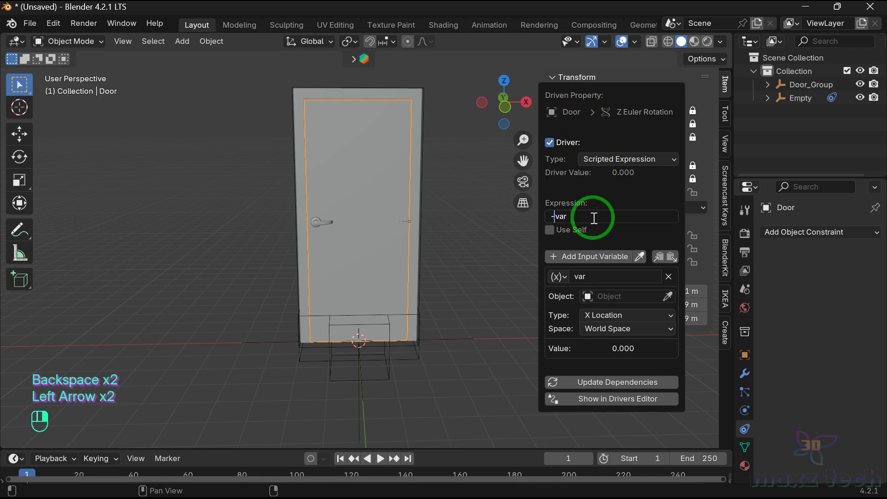
click(548, 217)
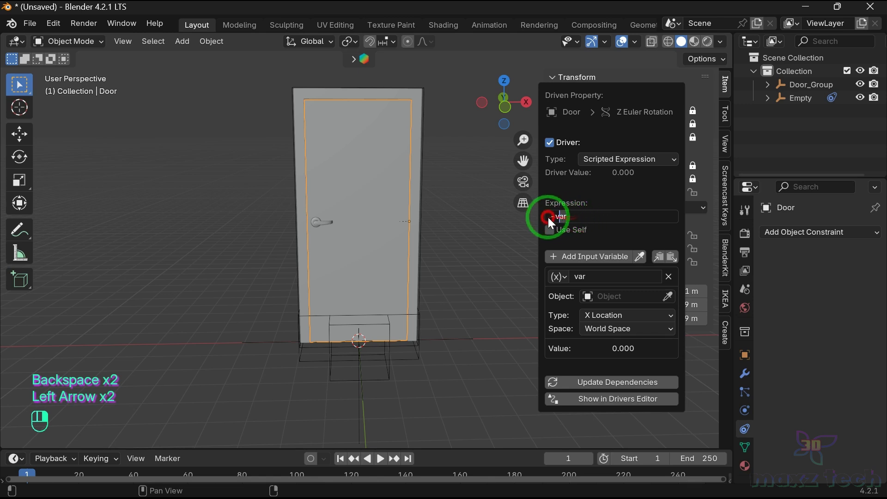
Step: Make the door driver's variable read the Y Location of the Empty object, and hide the sidebar
click(634, 295)
click(630, 310)
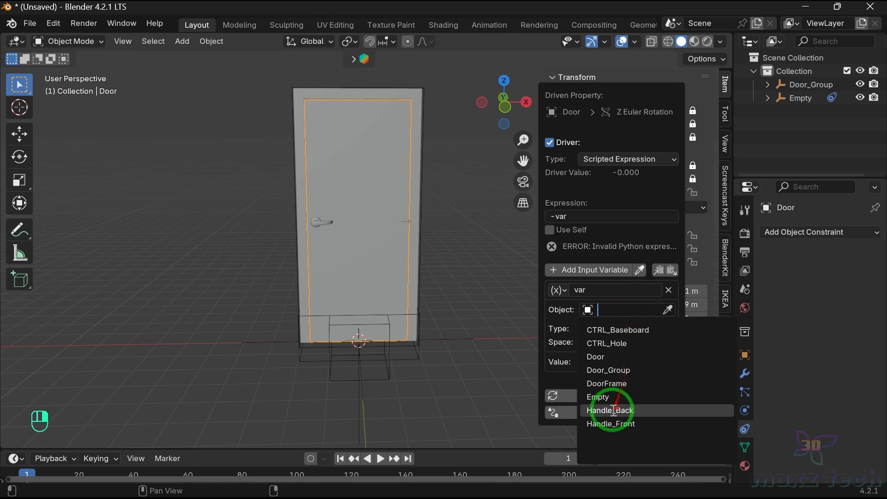
click(600, 397)
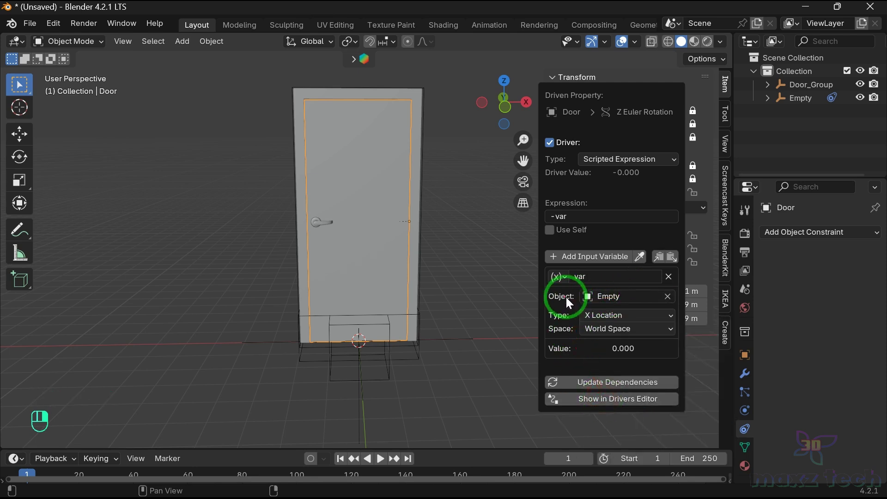
click(600, 314)
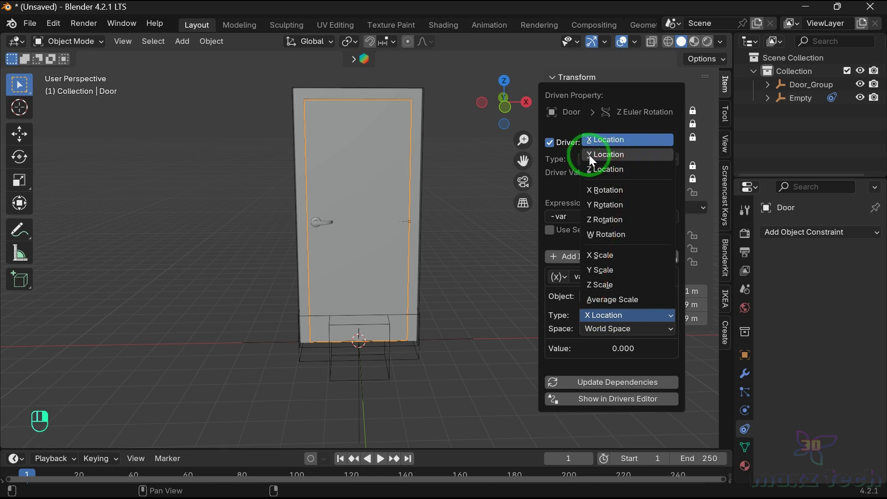
double_click(614, 158)
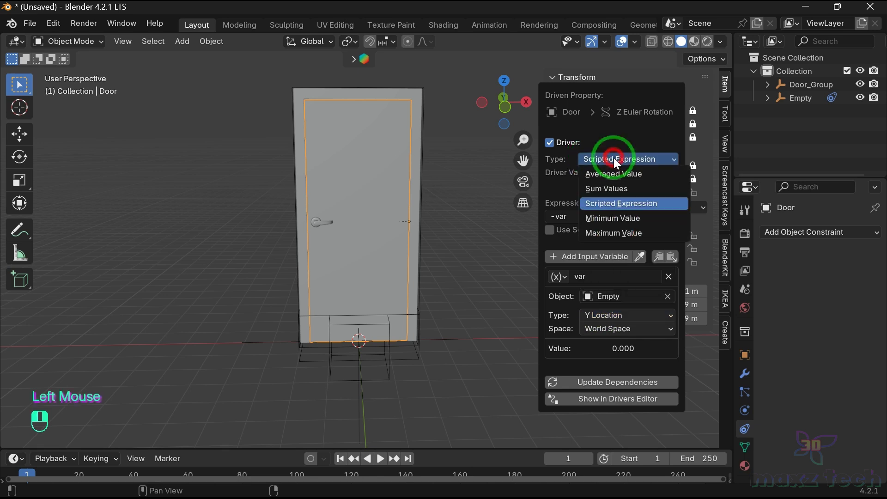
click(509, 271)
key(n)
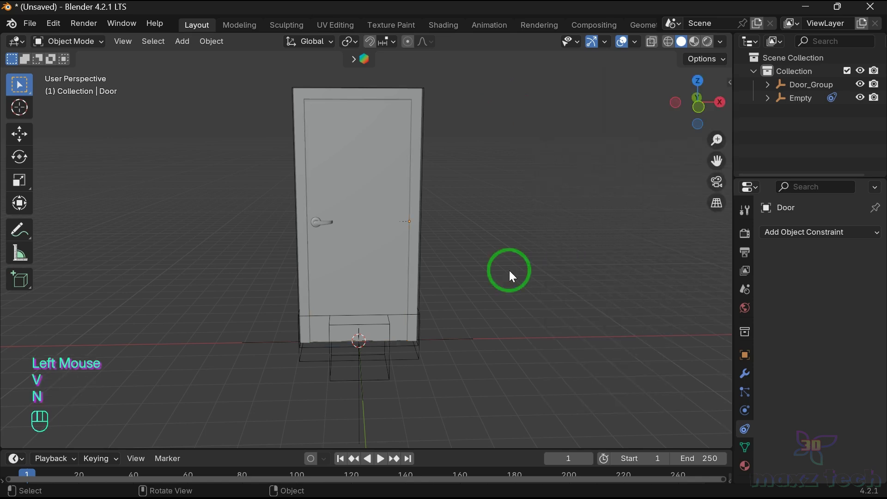
Step: Test the door leaf's swing by moving the empty about 6.36 m along global Y and about 6.35 m back
drag(673, 104, 583, 257)
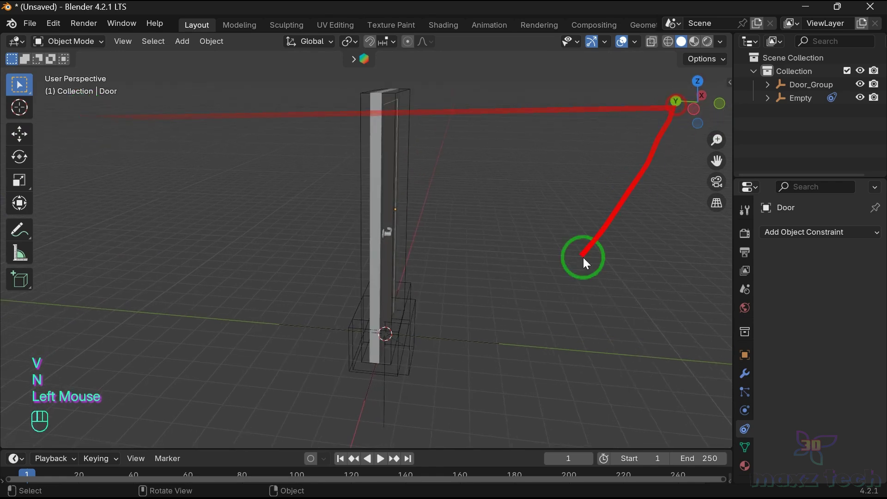
click(410, 371)
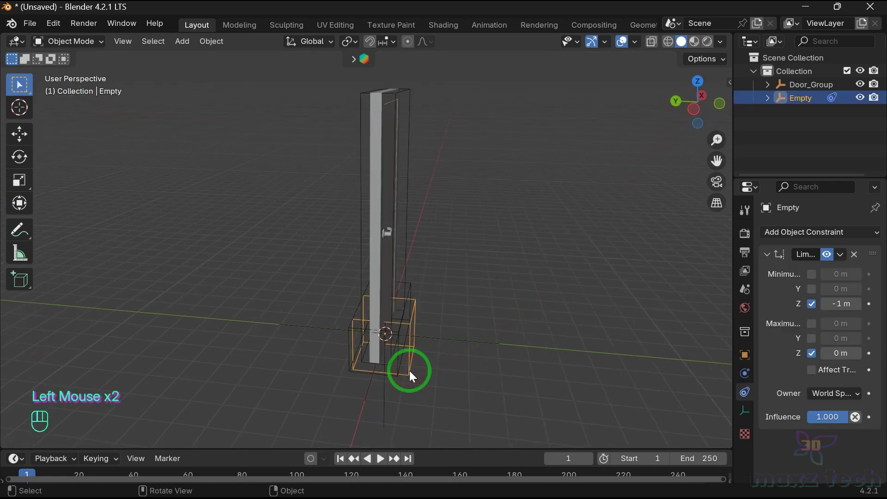
key(g)
key(y)
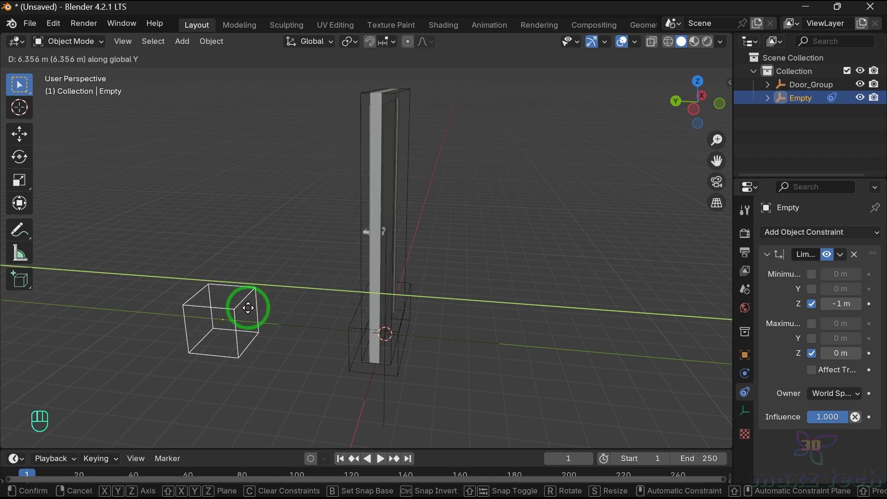
click(248, 308)
click(244, 326)
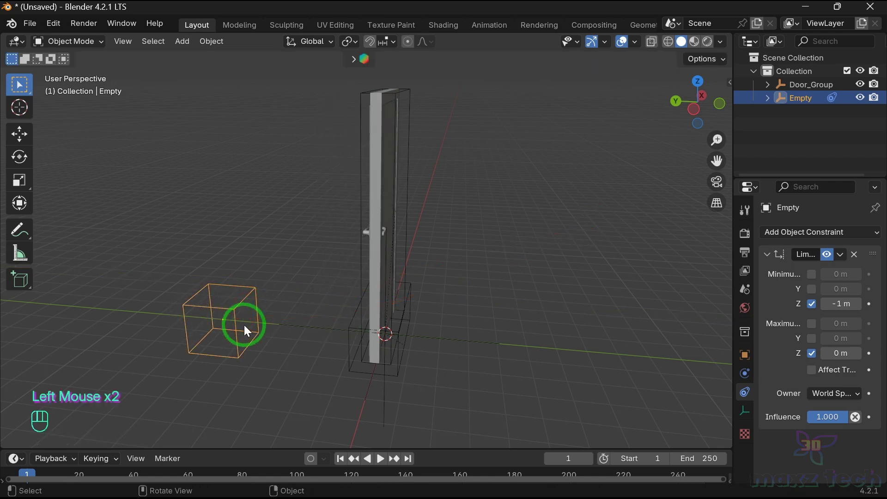
key(g)
key(y)
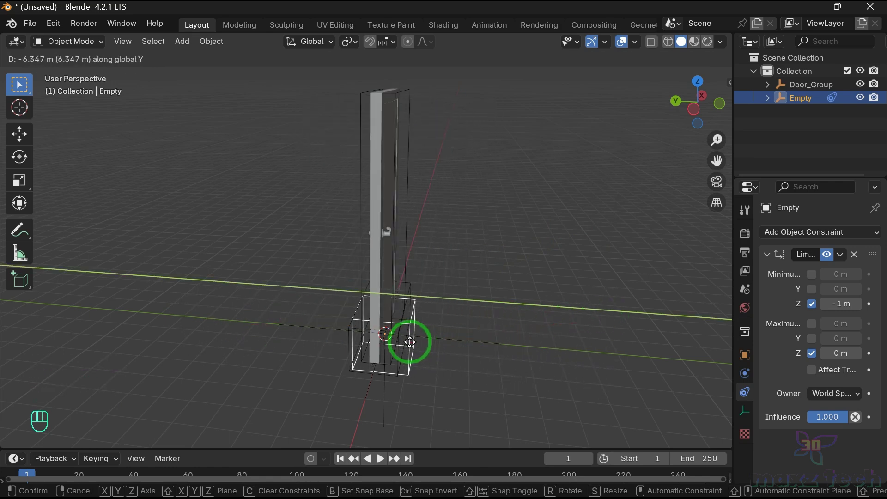
click(411, 343)
Step: Limit the empty's Y location to a minimum of 0 m and a maximum of 2 m in its Limit Location constraint
drag(719, 102, 568, 98)
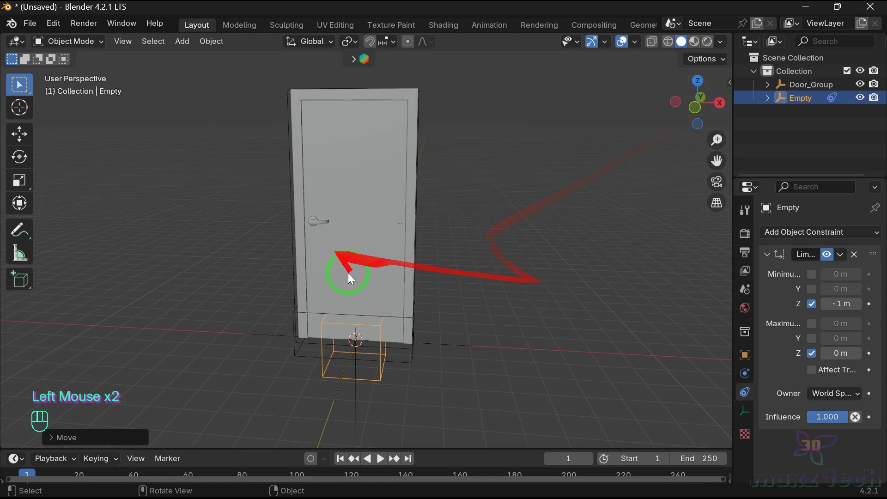
click(375, 372)
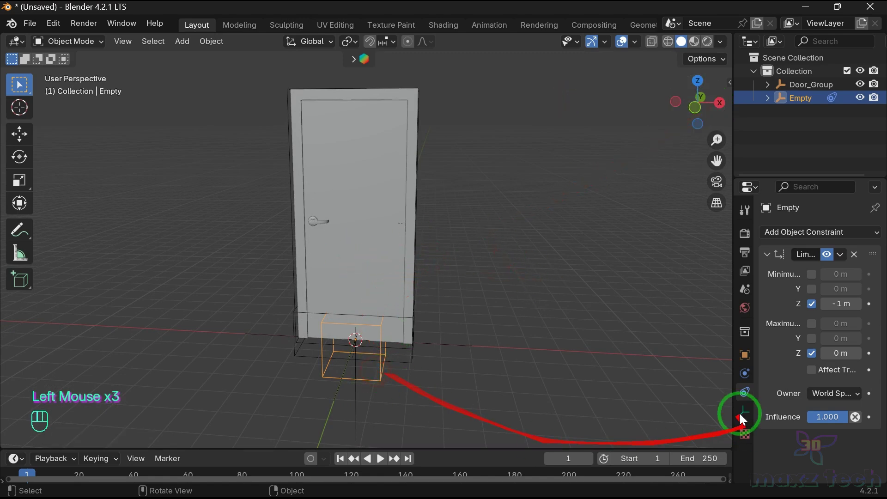
click(814, 290)
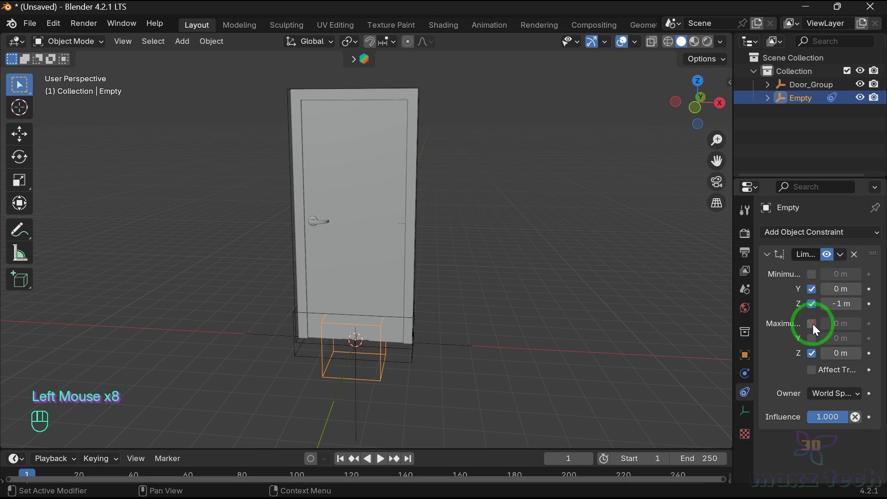
click(812, 339)
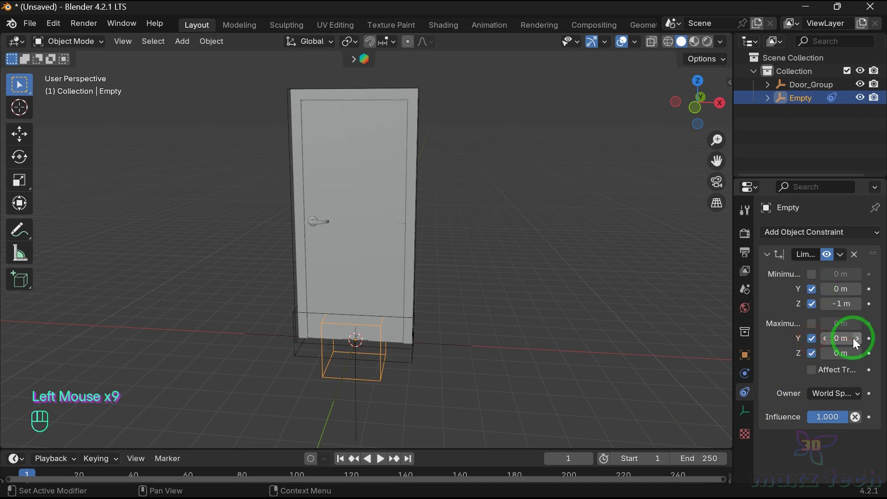
click(832, 339)
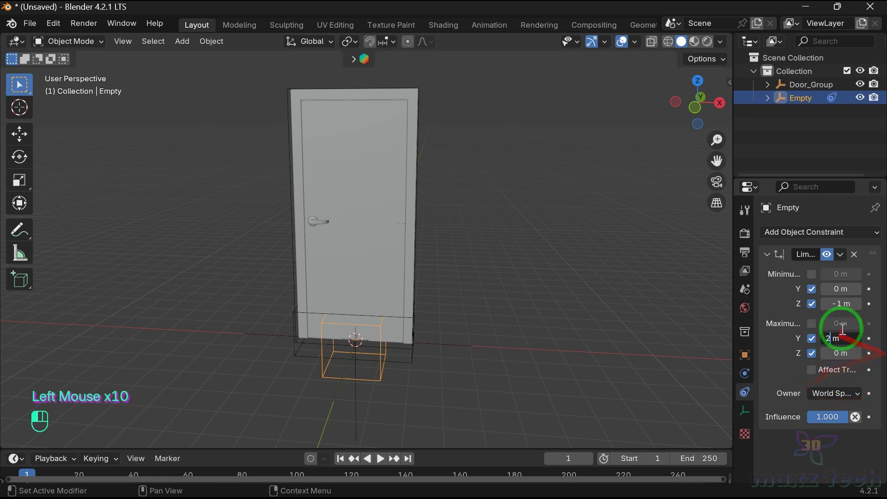
drag(840, 339, 823, 340)
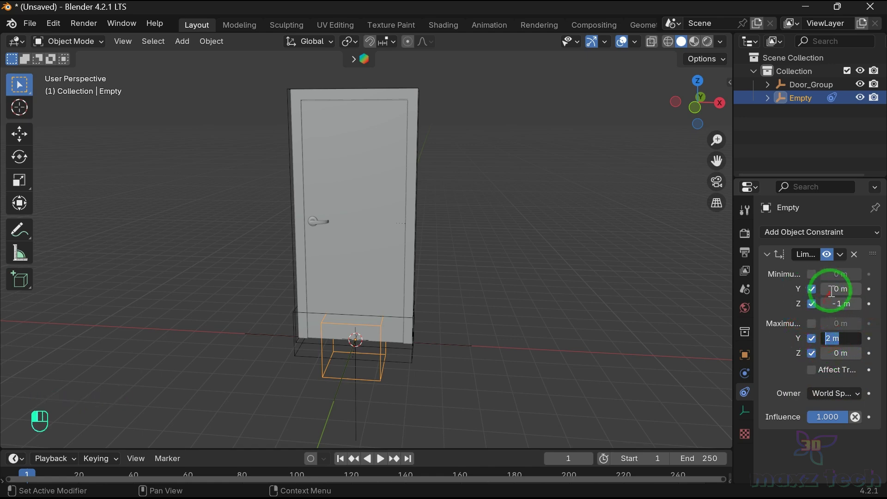
click(664, 372)
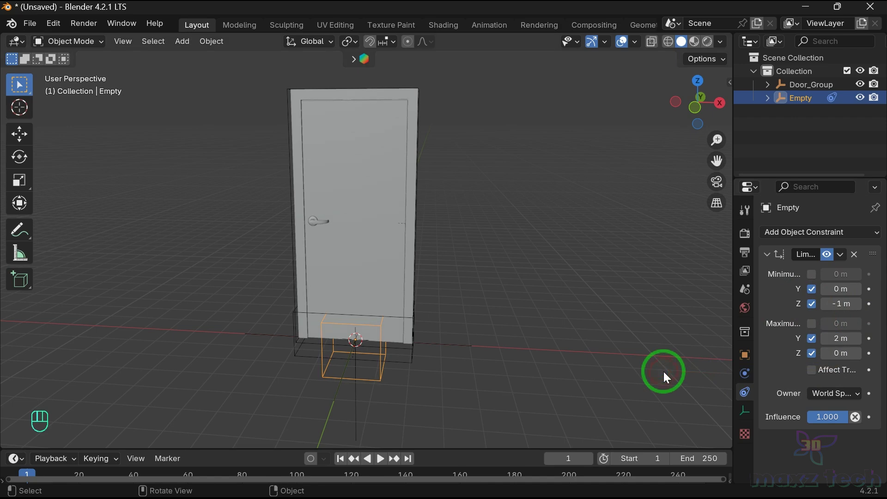
Step: Test the Y location limits by moving the empty along global Y and freely around the door
drag(671, 99, 450, 356)
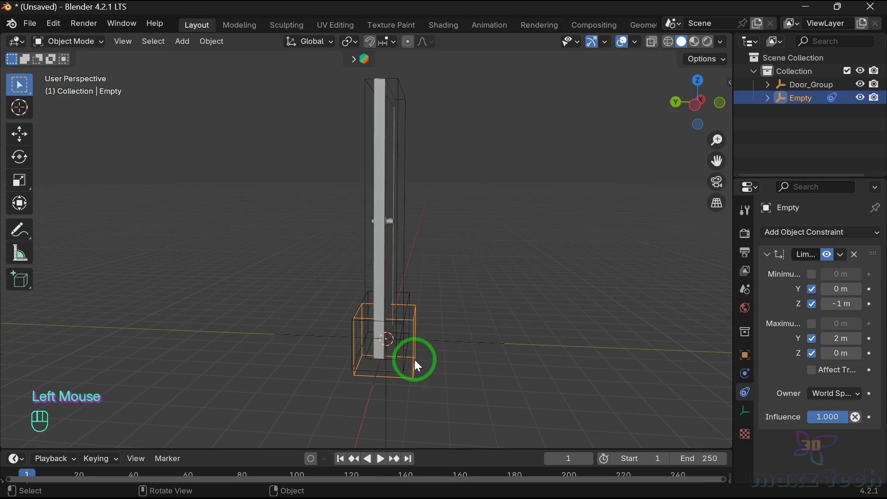
key(g)
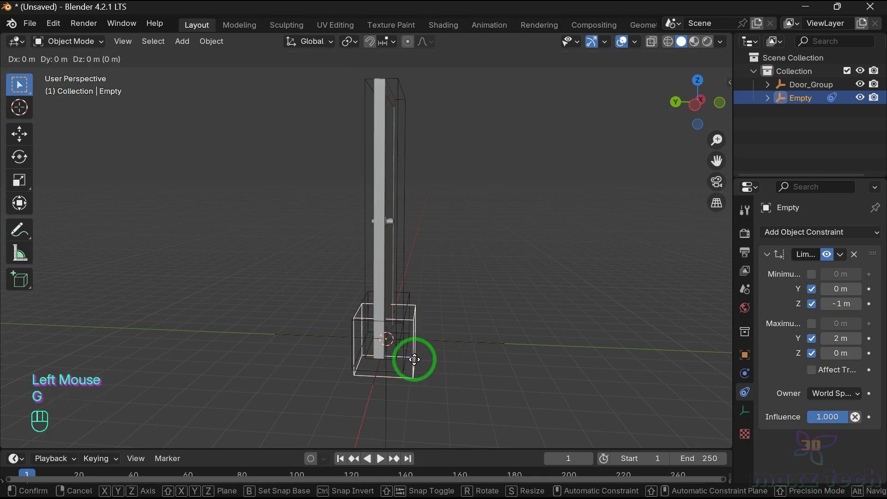
key(y)
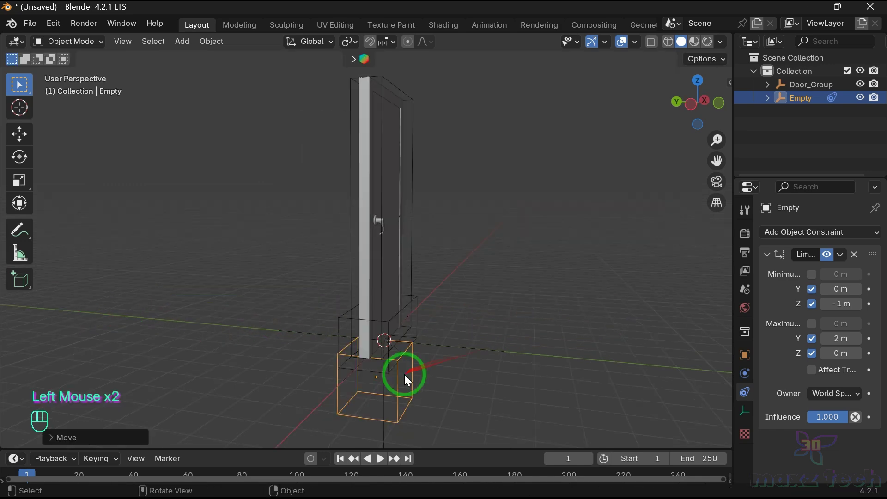
click(404, 374)
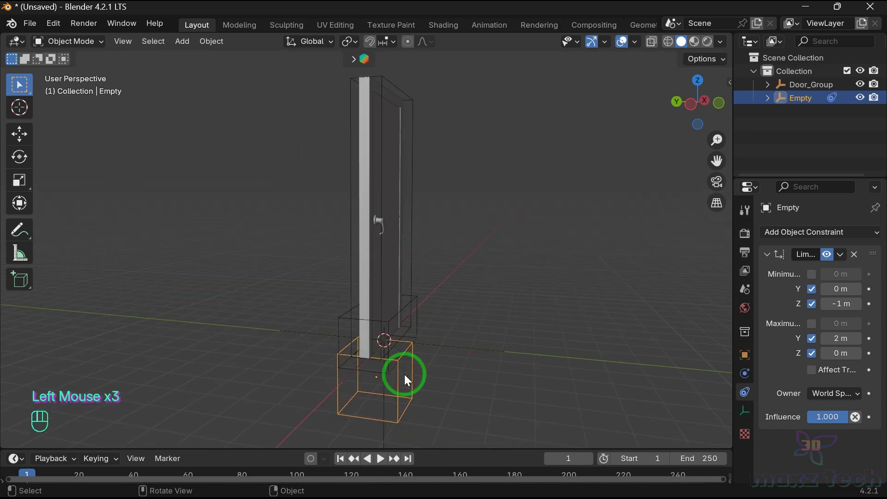
key(g)
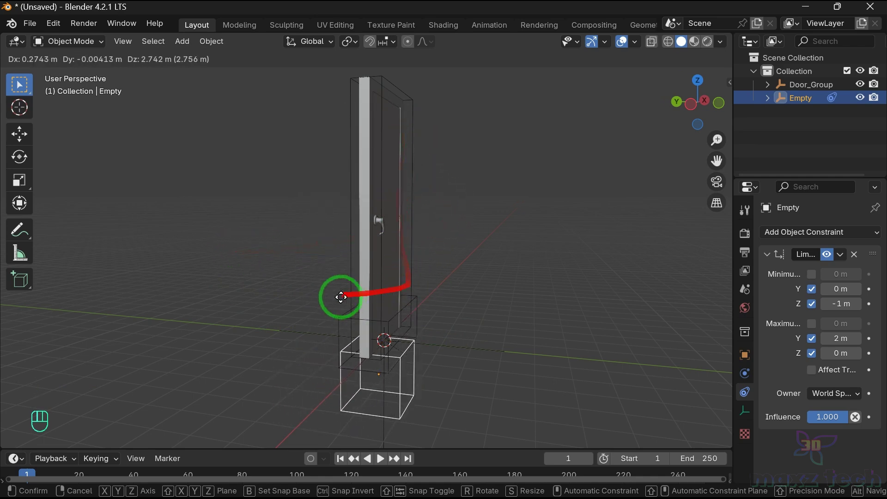
click(393, 292)
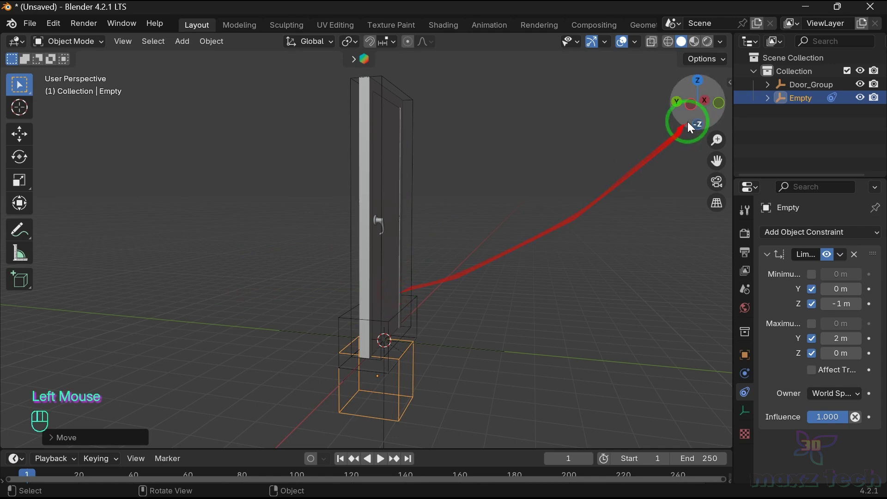
Step: Face the door from the front, enlarge the timeline area and show the empty's transform values
drag(723, 105, 592, 115)
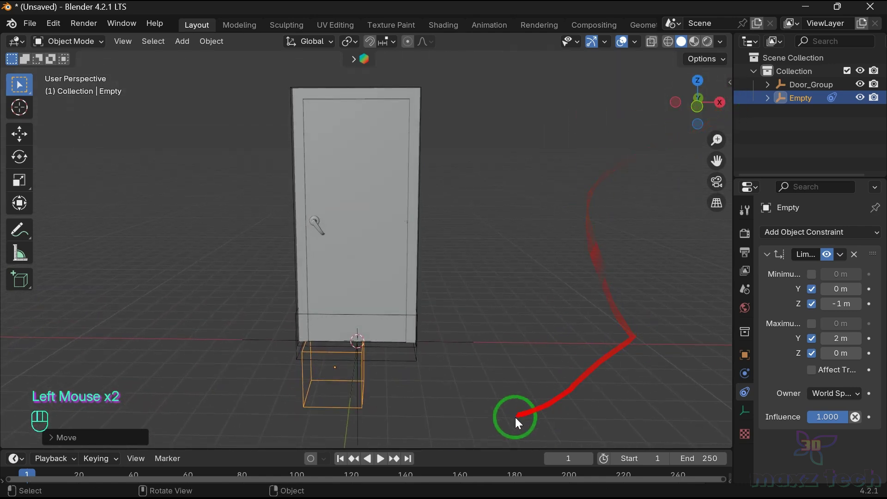
drag(505, 449, 505, 400)
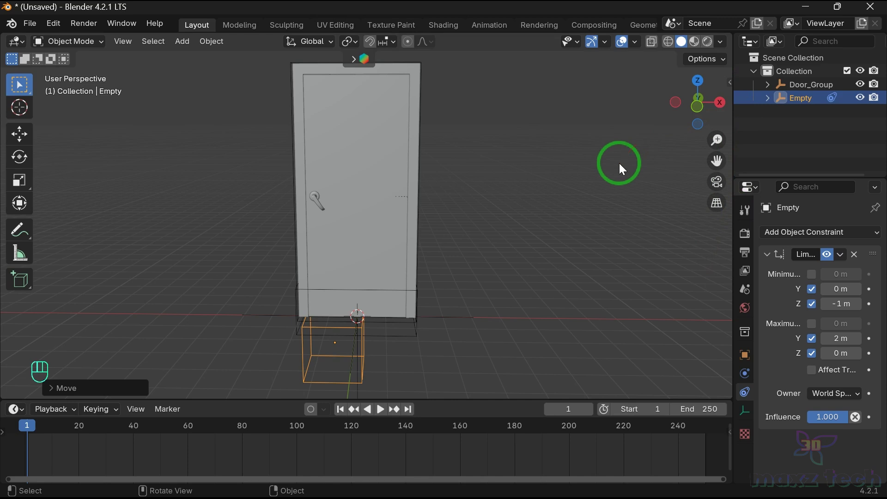
key(n)
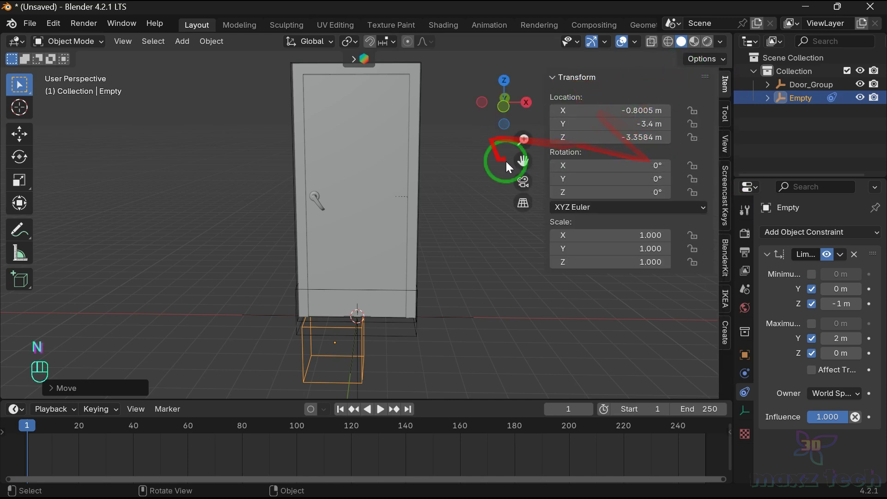
Step: Move the empty to about X -0.40, Y -2.79, Z -0.21 m and keyframe its location, rotation and scale at the animation's start
click(333, 372)
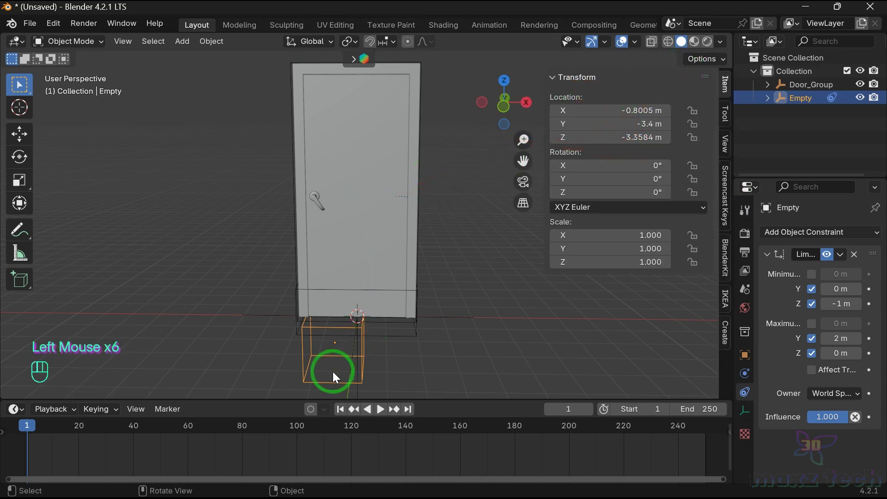
key(g)
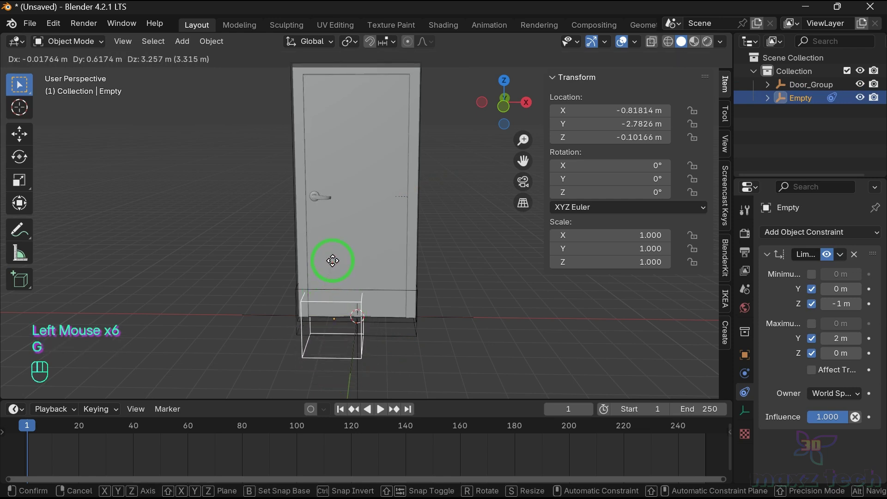
click(347, 264)
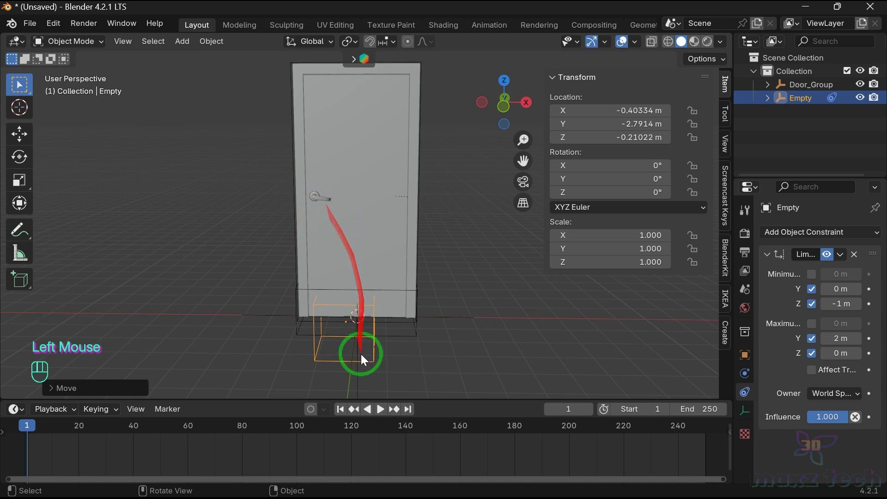
click(492, 340)
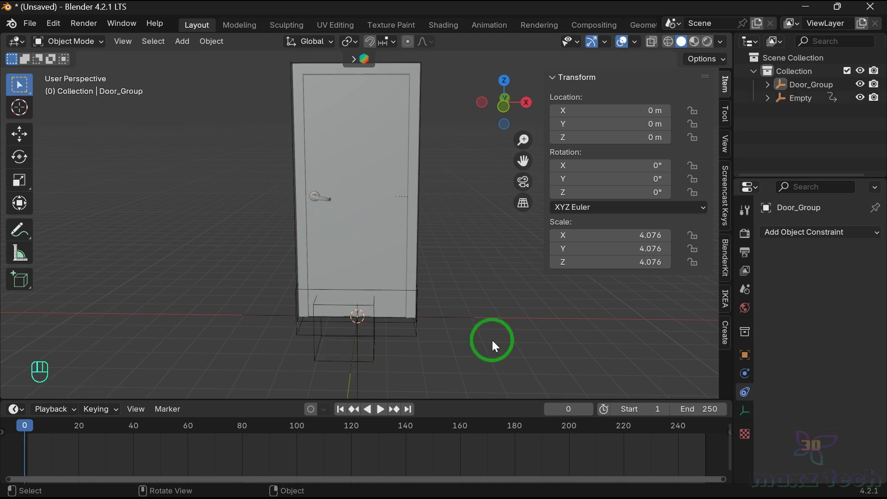
Step: Turn the handle down by moving the empty to about Z -1.22 m at frame 77 and keyframe its location
drag(478, 106, 568, 99)
click(407, 346)
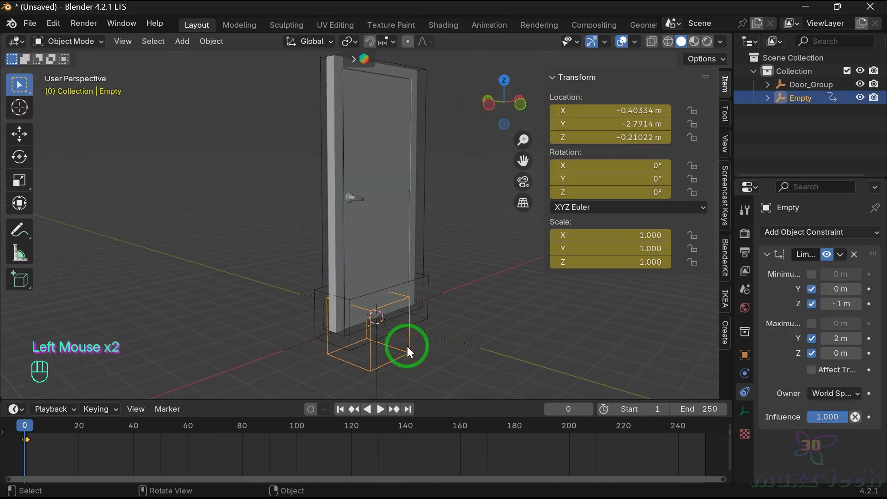
key(g)
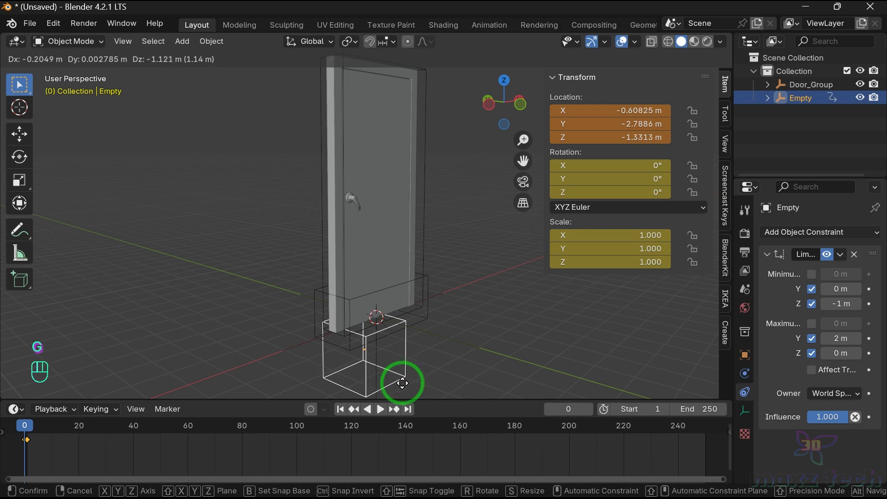
click(403, 383)
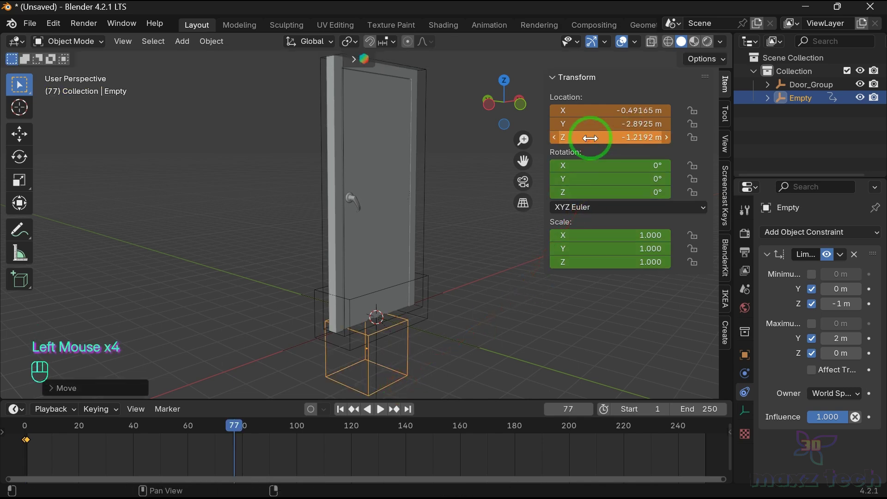
key(i)
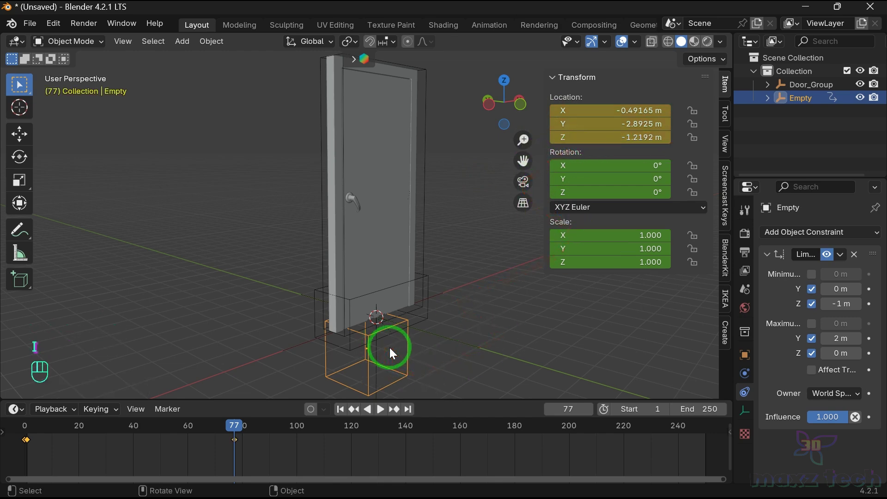
Step: Open the door by moving the empty to about X -5.07, Y 2.36, Z 0.39 m at frame 140 and keyframe its location, rotation and scale
key(g)
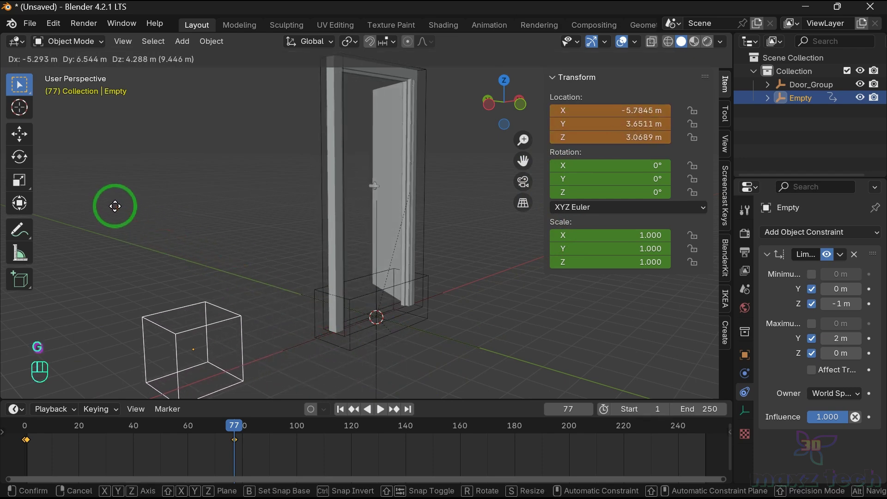
click(596, 124)
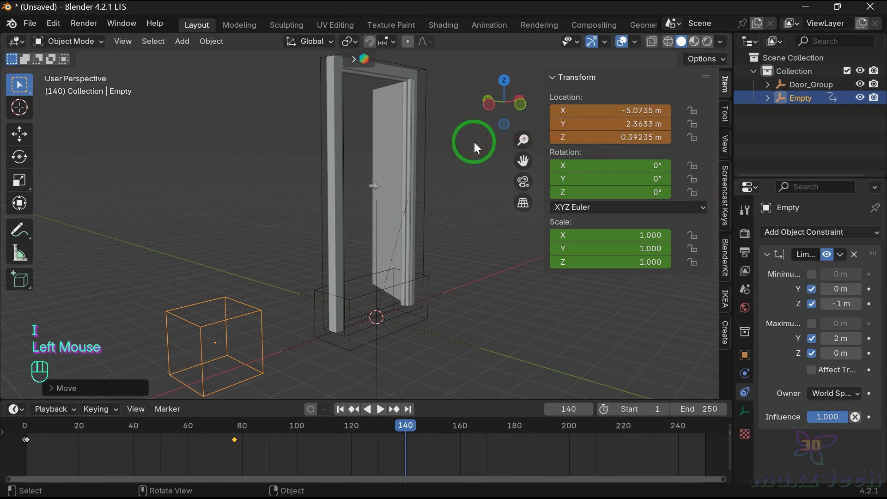
key(i)
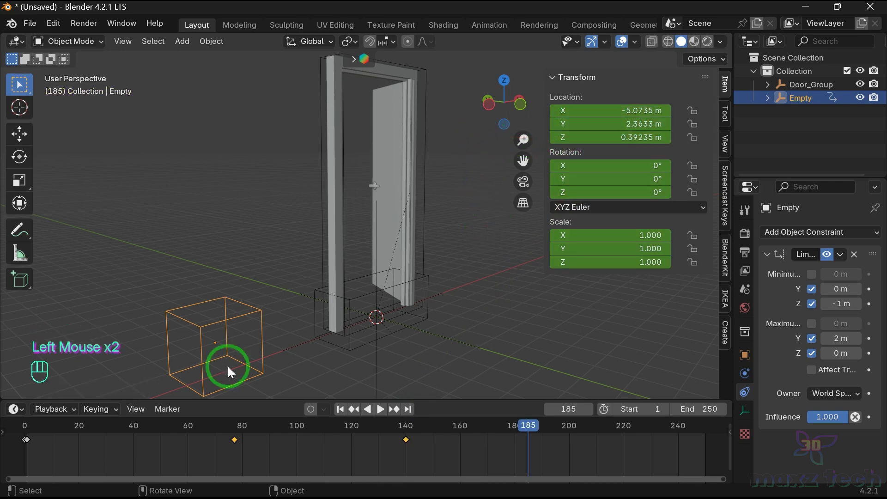
click(408, 424)
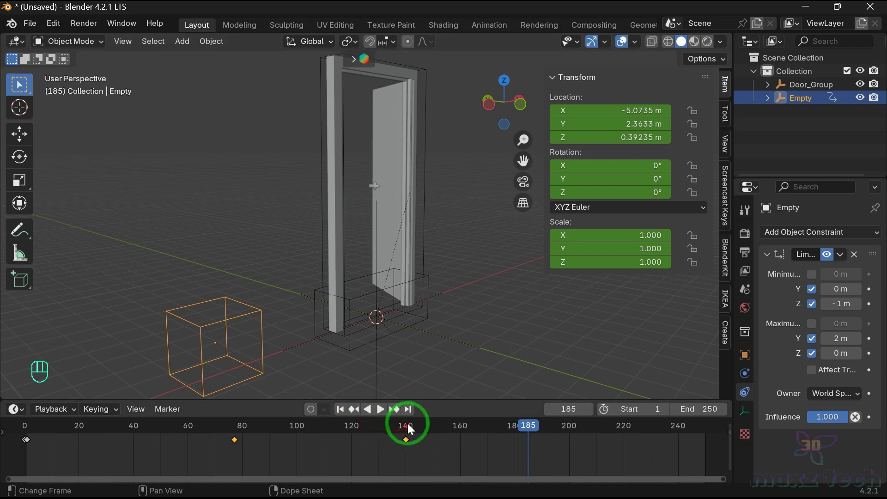
click(414, 442)
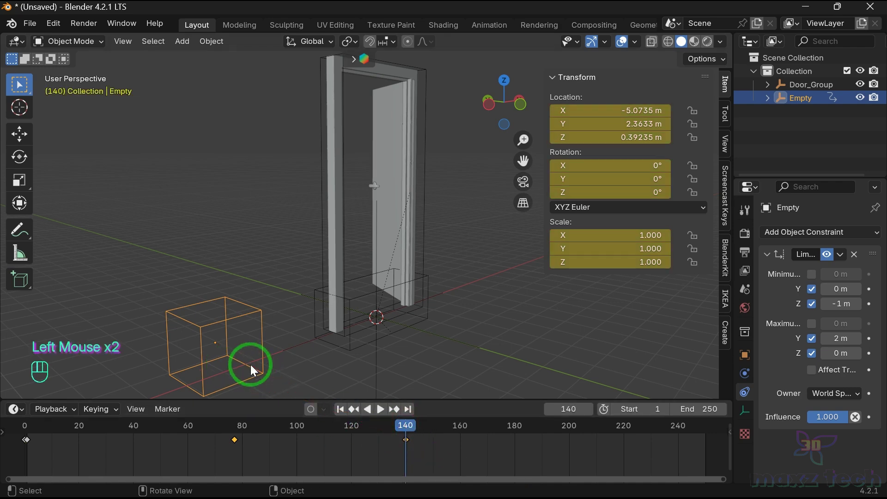
Step: Close the door by moving the empty to about X -0.05, Y -2.77, Z 1.86 m at frame 190 and keyframe its location
click(542, 424)
key(g)
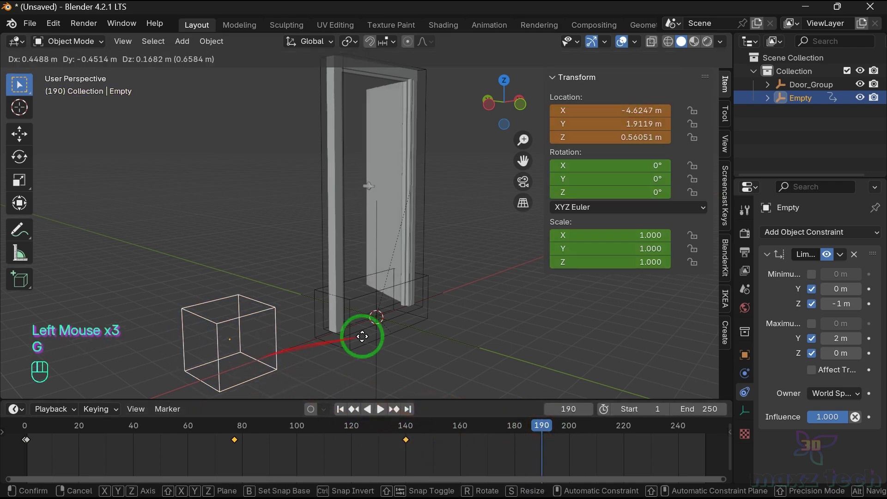
click(543, 422)
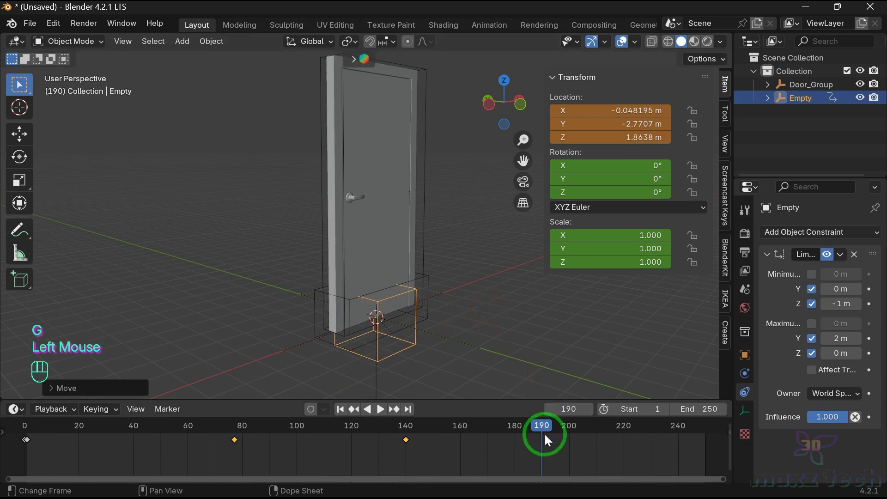
key(i)
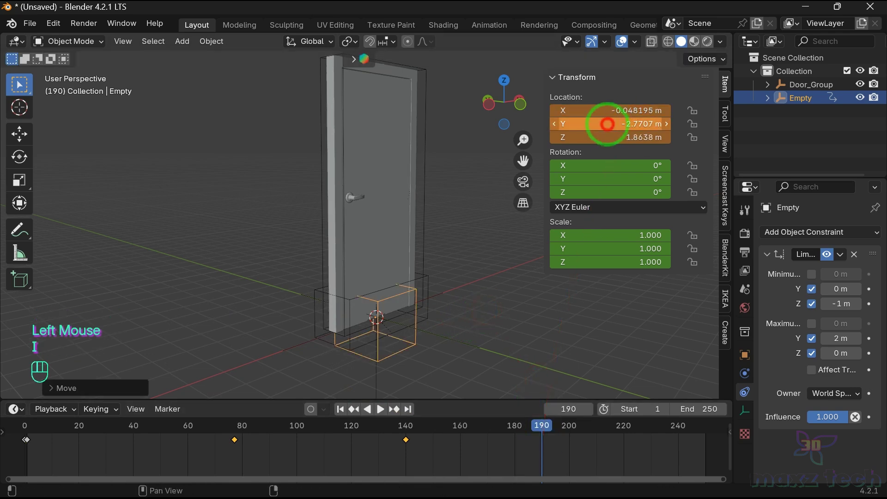
click(607, 124)
click(590, 138)
key(i)
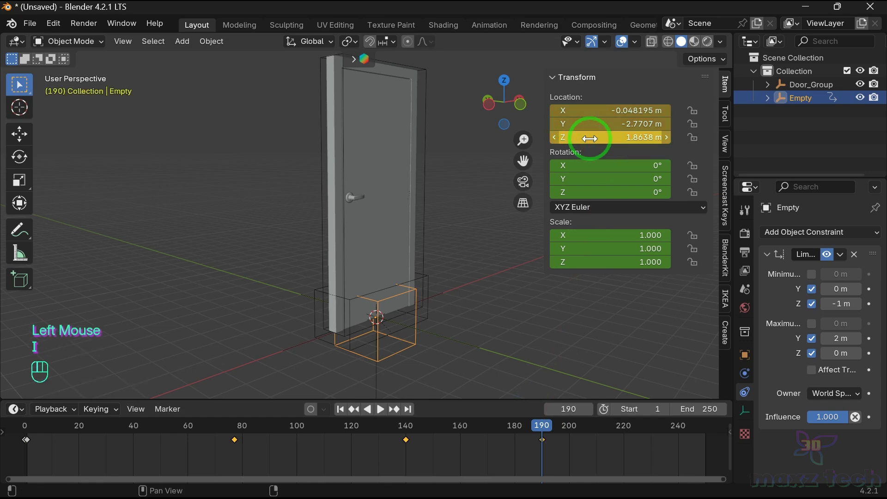
Step: Play the door animation from the start of the timeline
click(40, 427)
click(14, 426)
key(space)
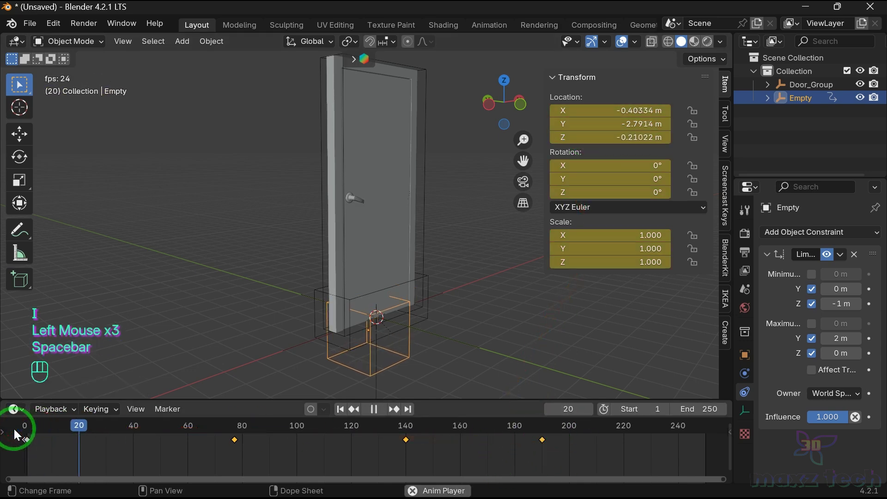